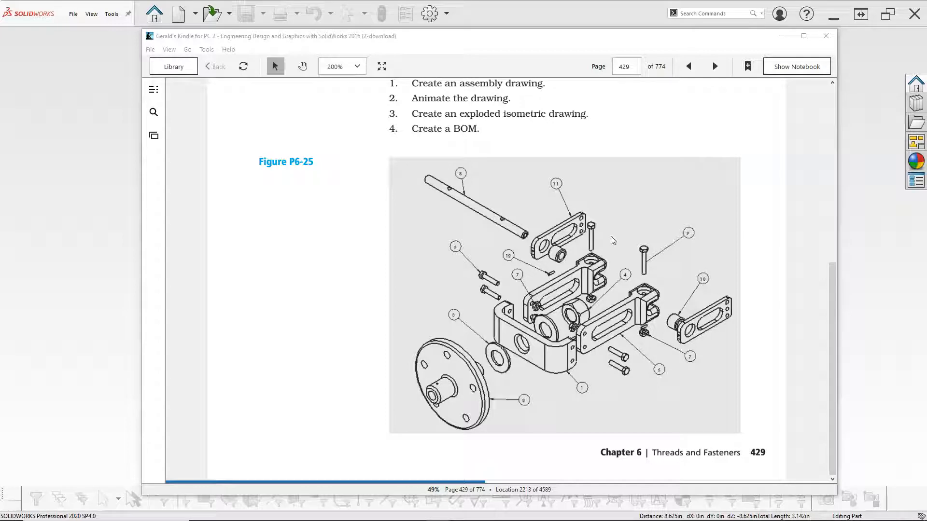
# Step: Move the reference book window out of the way and create a new assembly from the Assem Inch template in the SW Templates set
pyautogui.moveTo(251, 36); pyautogui.dragTo(926, 52)
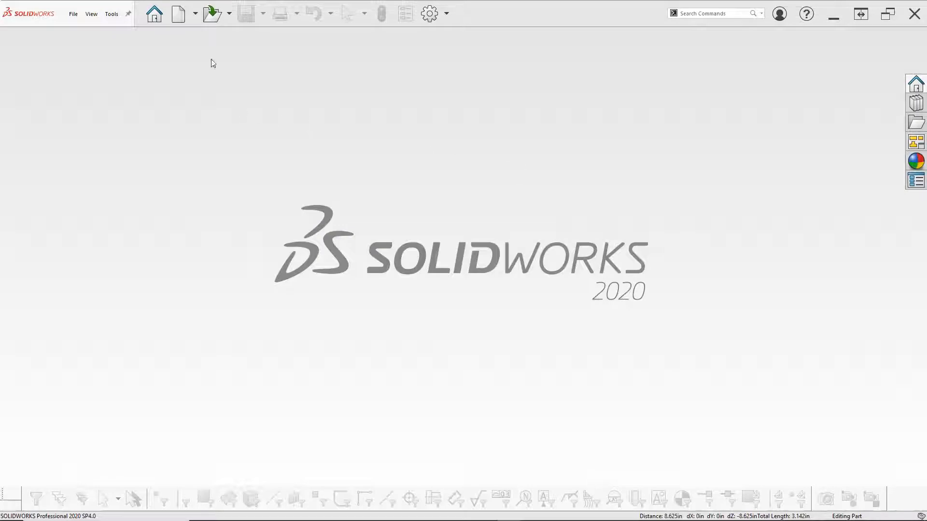
pyautogui.click(181, 16)
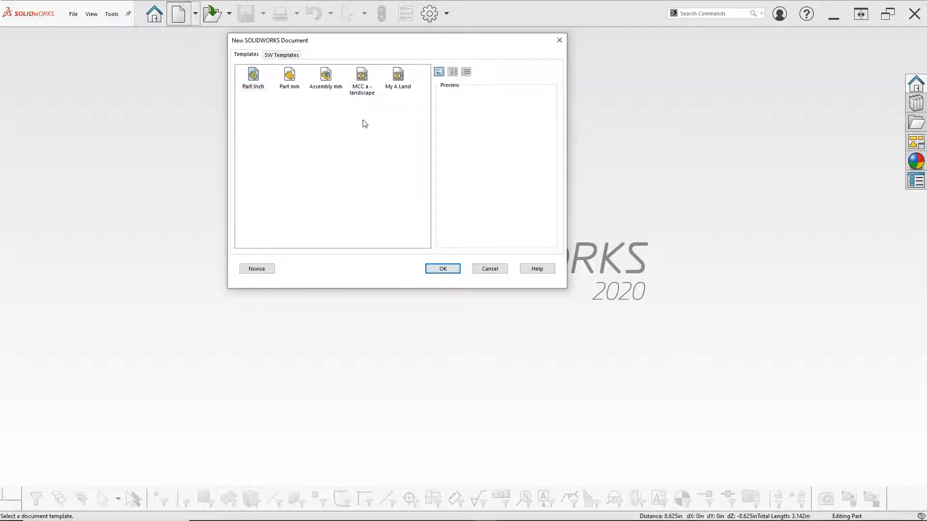
pyautogui.click(285, 56)
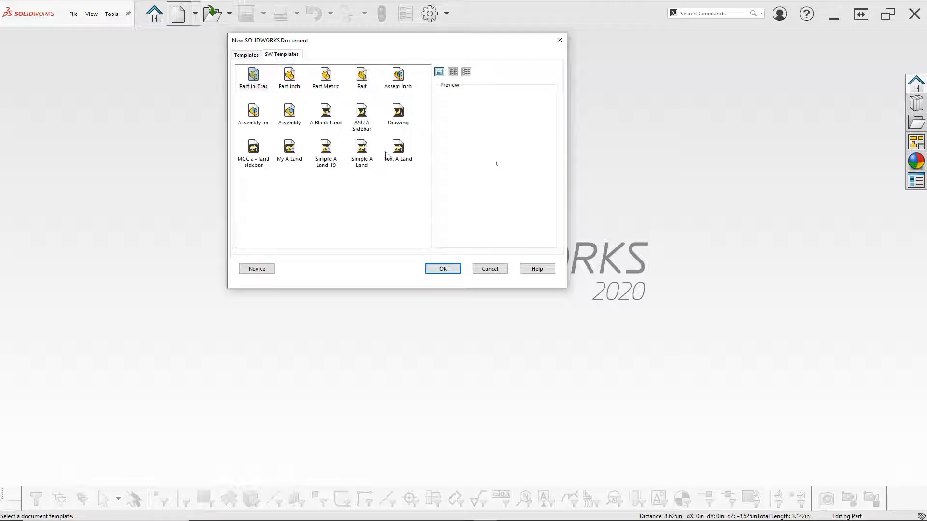
pyautogui.doubleClick(400, 82)
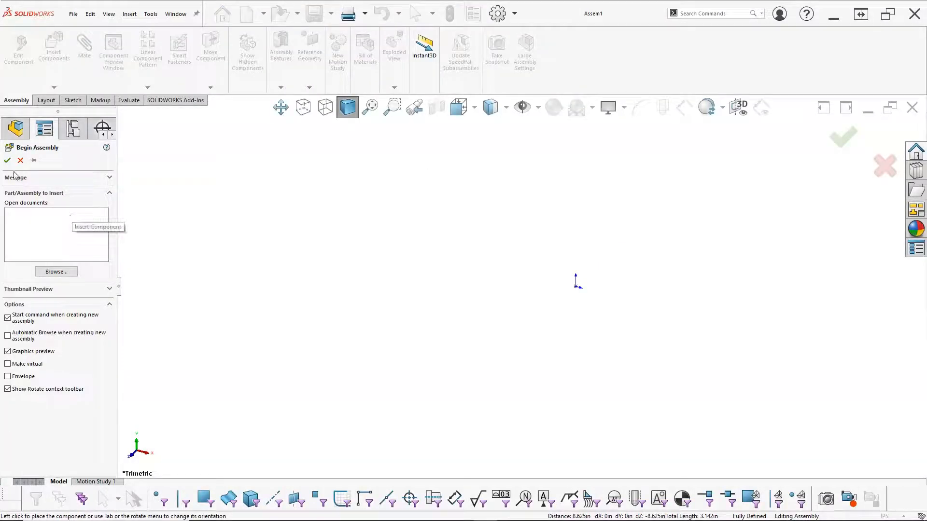
# Step: Insert the Wheel Bracket.SLDPRT part as the first component, placed at the assembly origin
pyautogui.click(63, 271)
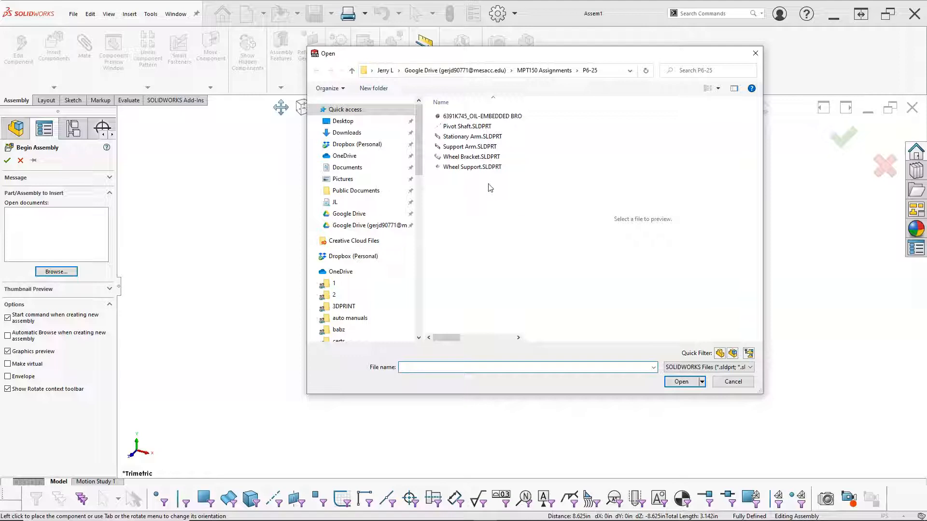
pyautogui.click(489, 157)
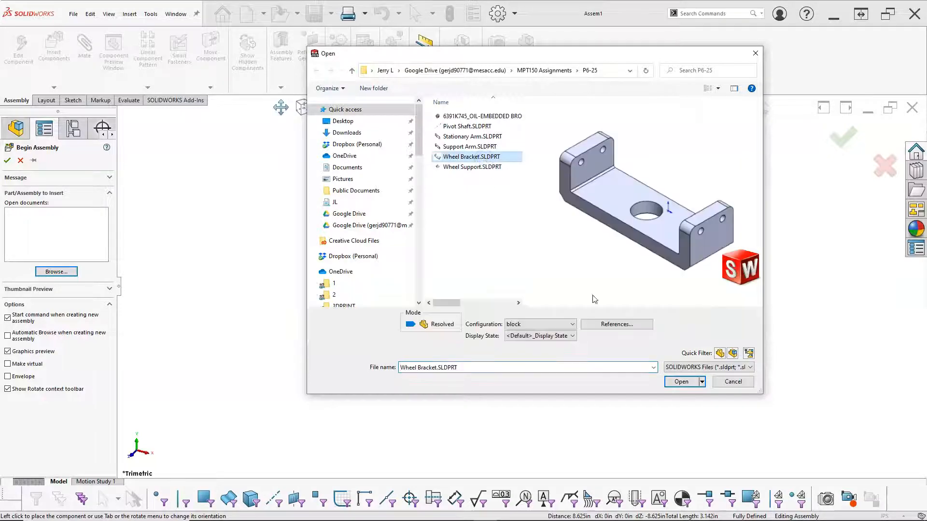
pyautogui.click(686, 381)
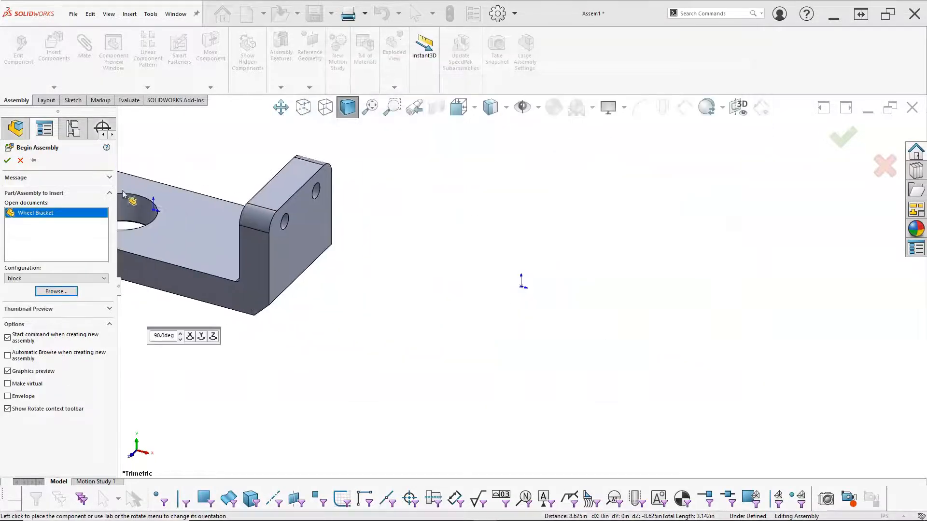
pyautogui.click(7, 162)
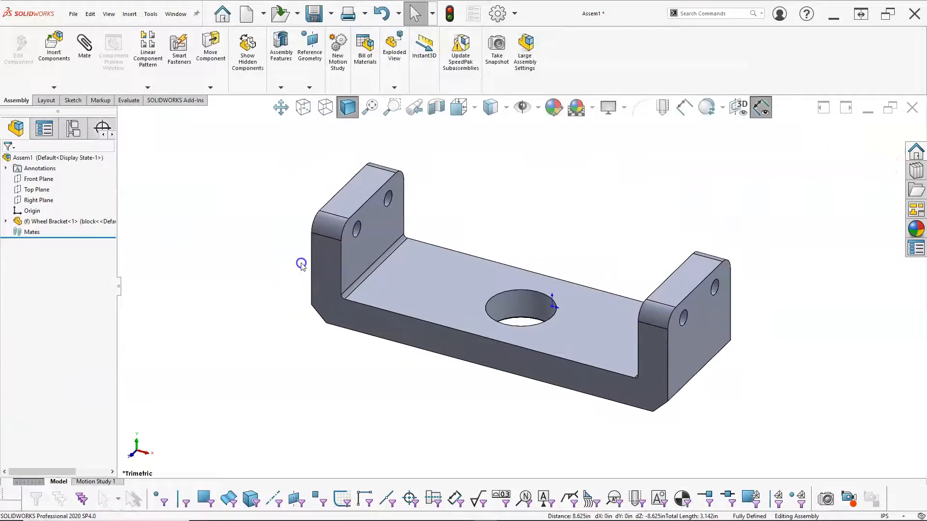
# Step: Float the wheel bracket so it is free to move in the assembly
pyautogui.scroll(3, 330, 274)
pyautogui.moveTo(422, 289); pyautogui.dragTo(417, 340, button='middle')
pyautogui.scroll(-3, 515, 315)
pyautogui.moveTo(538, 285); pyautogui.dragTo(548, 199, button='middle')
pyautogui.moveTo(322, 280)
pyautogui.mouseDown(button='middle')
pyautogui.moveTo(324, 211)
pyautogui.moveTo(316, 284)
pyautogui.mouseUp(button='middle')
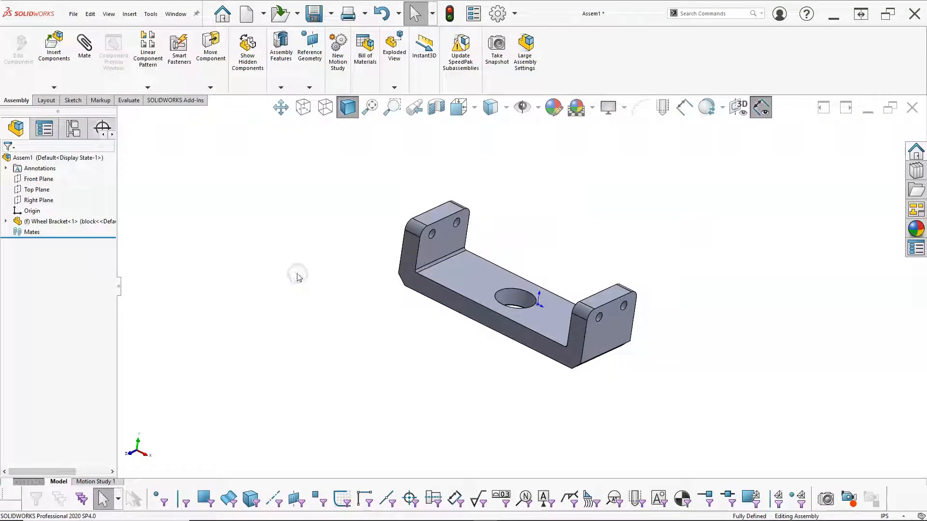
pyautogui.hotkey('ctrl', '7')
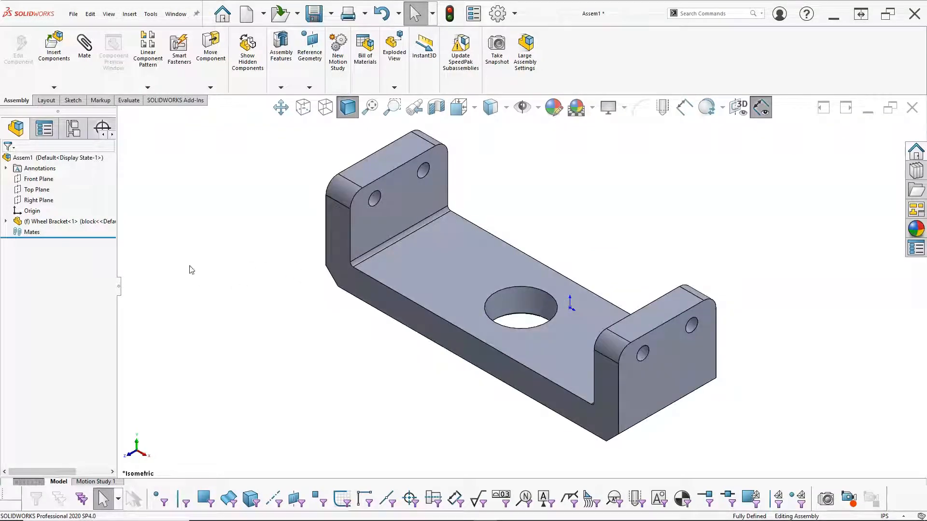
pyautogui.press('z')
pyautogui.press('z')
pyautogui.press('z')
pyautogui.press('z')
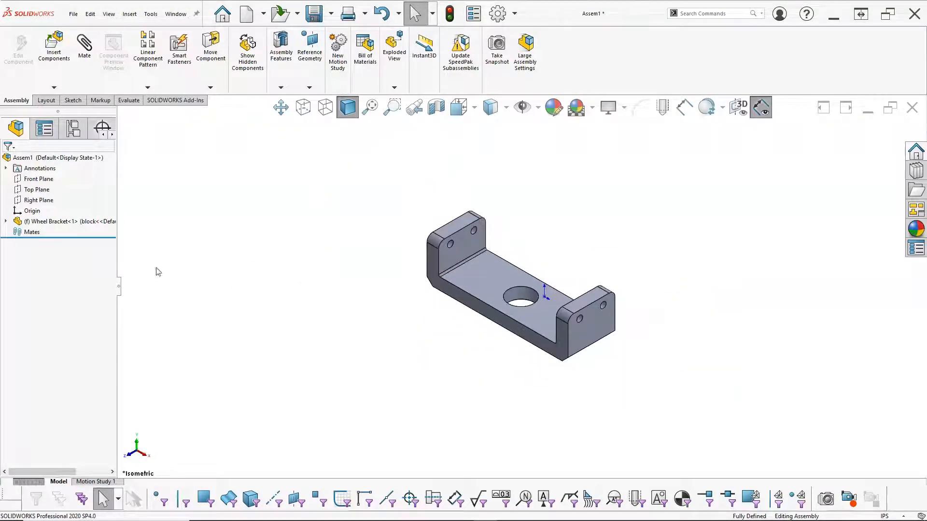
pyautogui.rightClick(54, 221)
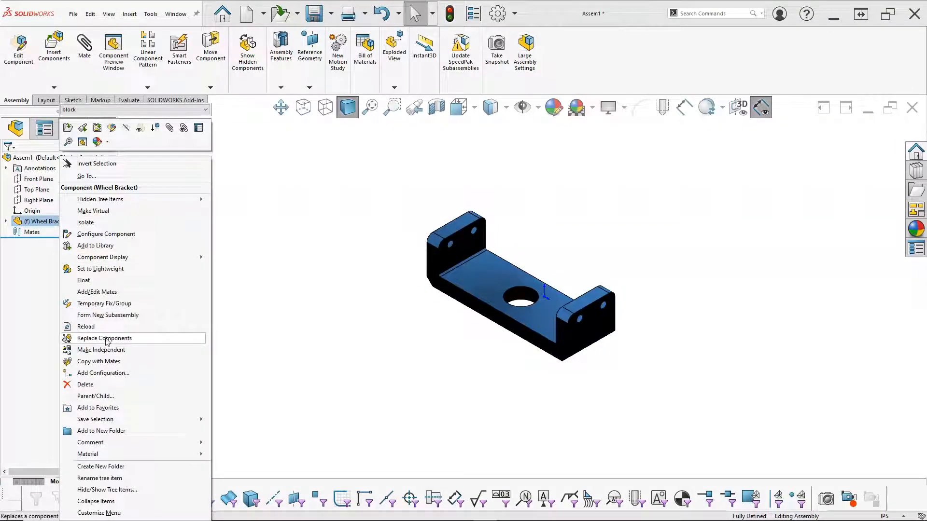
pyautogui.click(92, 280)
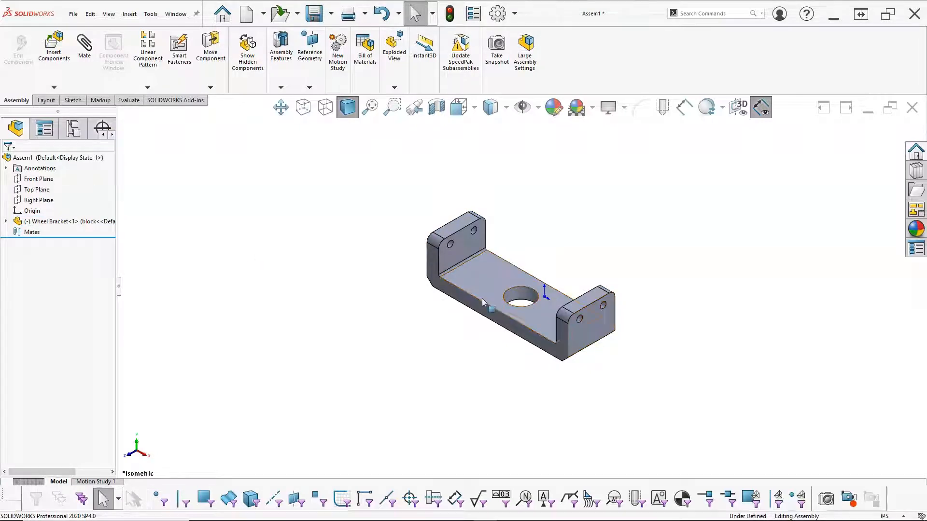
# Step: Mate the wheel bracket's U-shaped rear side face coincident with the assembly's Top Plane, using anti-aligned alignment
pyautogui.moveTo(626, 298); pyautogui.dragTo(664, 339, button='middle')
pyautogui.click(544, 314)
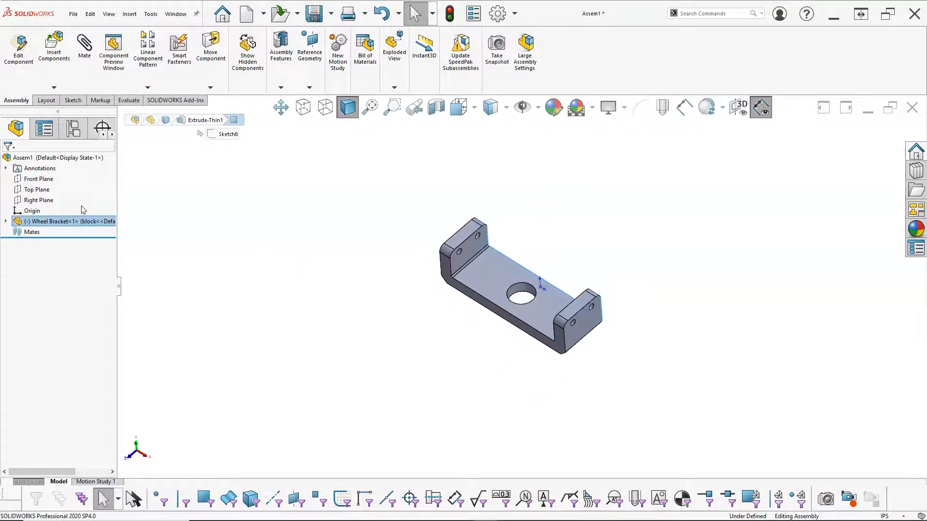
pyautogui.click(38, 189)
pyautogui.moveTo(297, 300); pyautogui.dragTo(236, 319, button='middle')
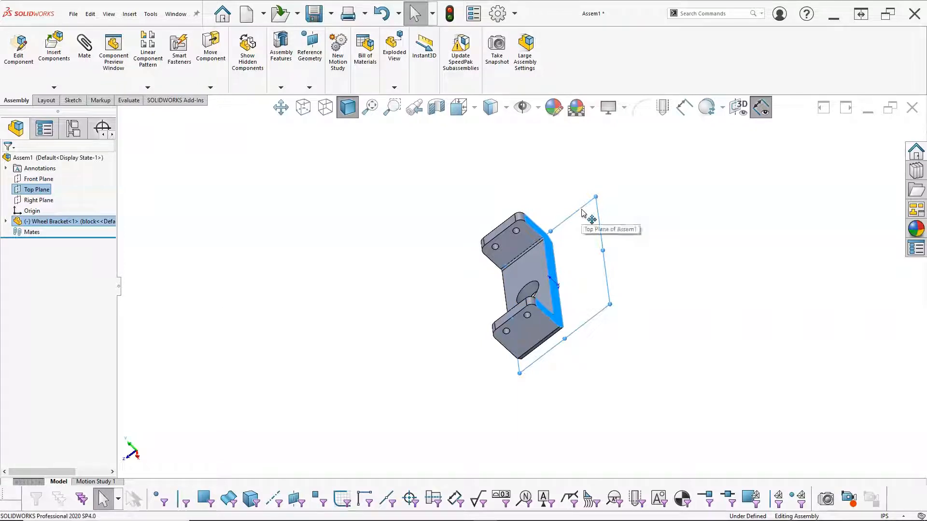
pyautogui.click(85, 50)
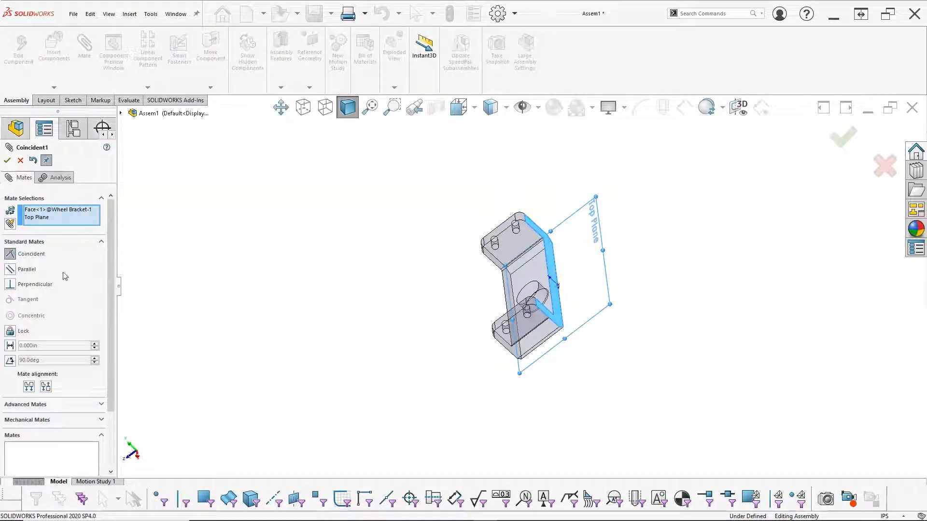
pyautogui.moveTo(186, 277); pyautogui.dragTo(252, 235, button='middle')
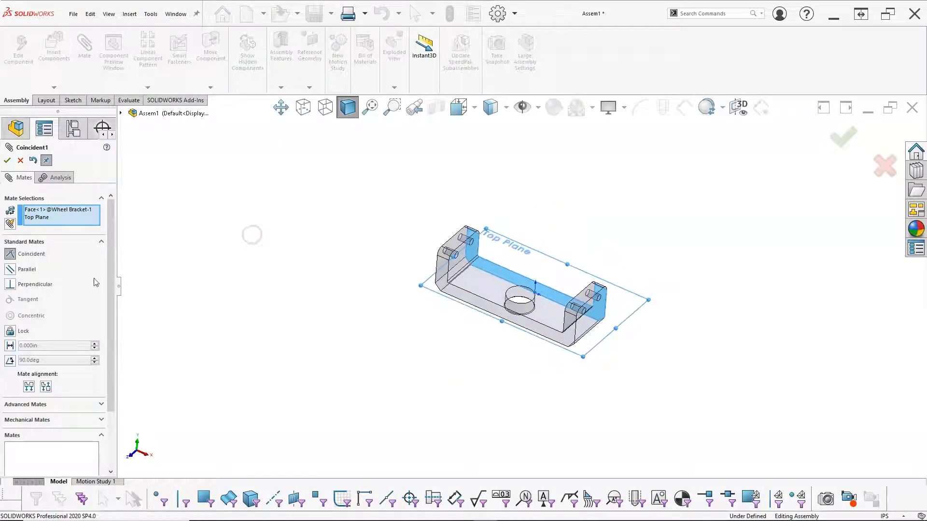
pyautogui.moveTo(110, 342); pyautogui.dragTo(110, 361)
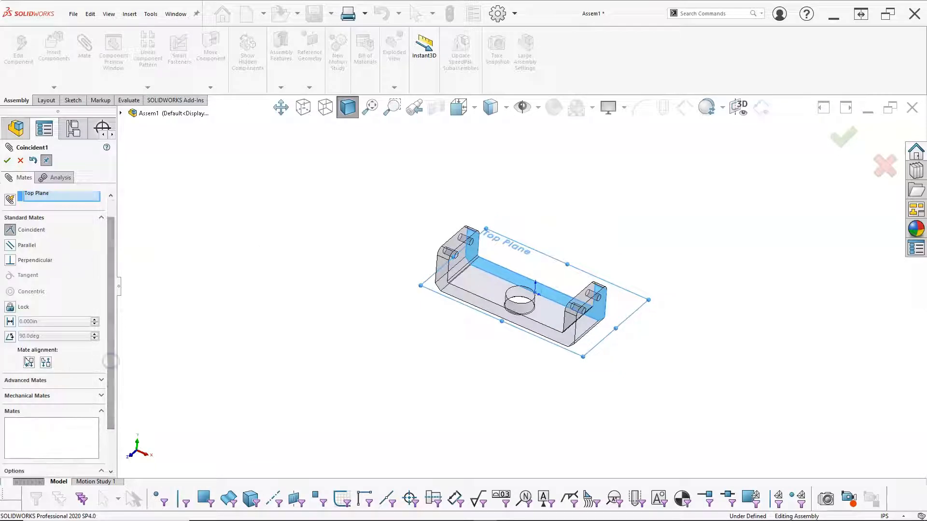
pyautogui.click(45, 362)
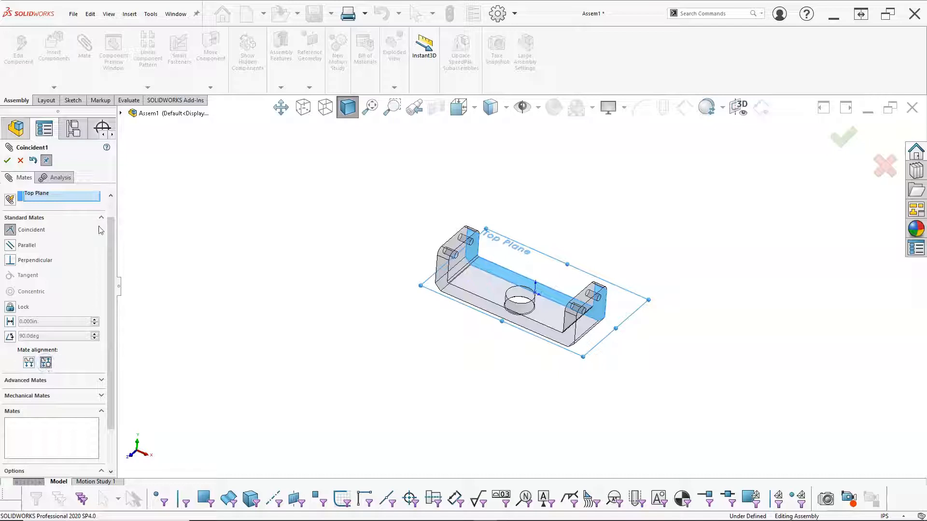
pyautogui.moveTo(109, 235); pyautogui.dragTo(108, 217)
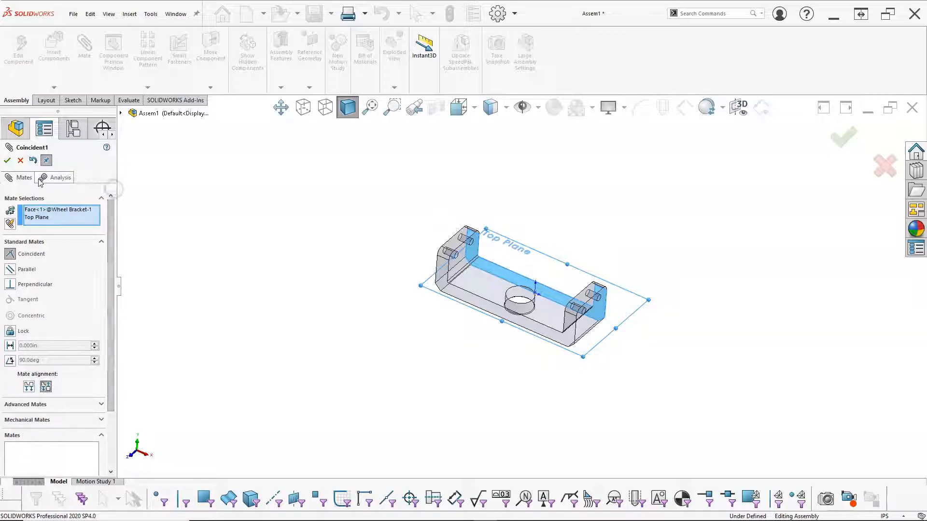
pyautogui.click(8, 161)
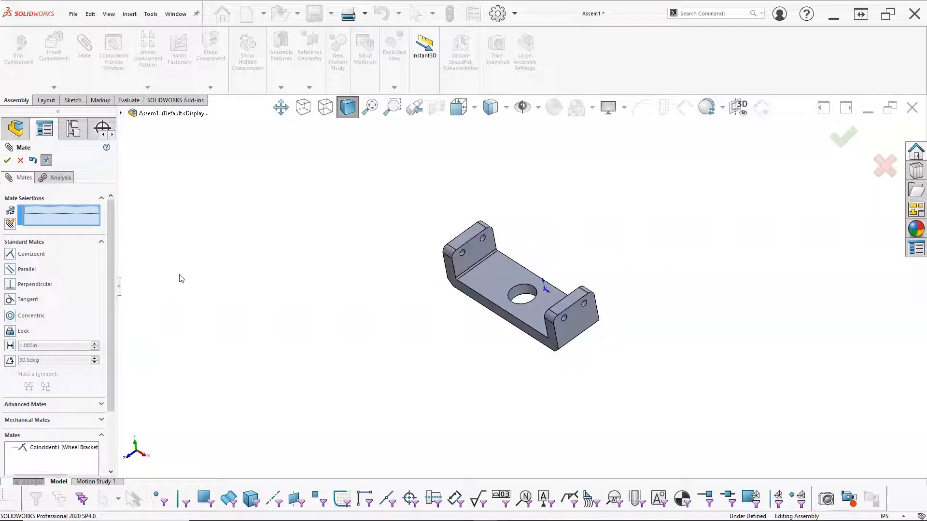
pyautogui.click(9, 161)
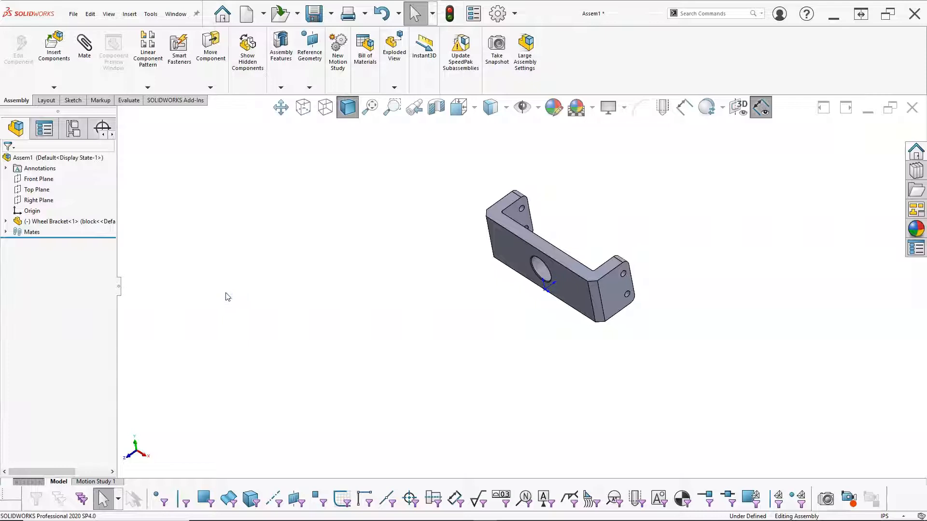
# Step: Switch the wheel bracket to its Default configuration and try moving the part in the assembly
pyautogui.hotkey('ctrl', '7')
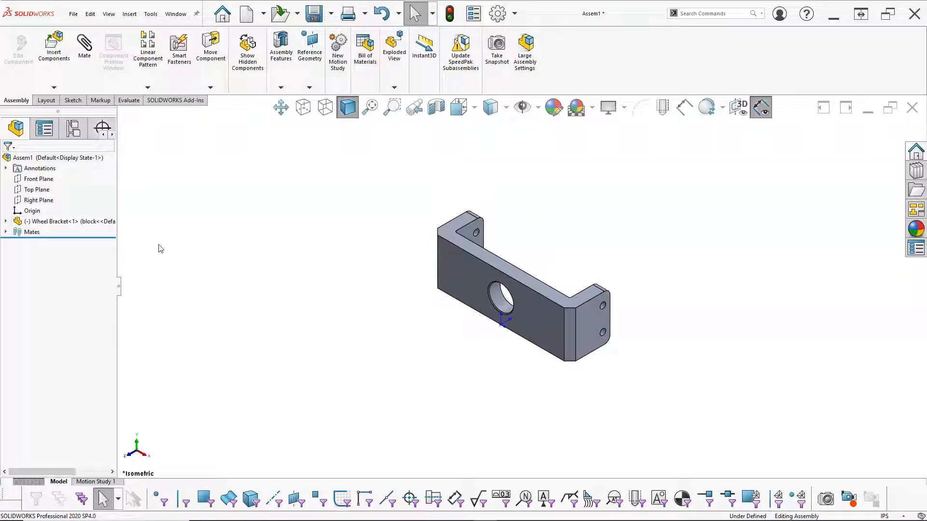
pyautogui.rightClick(61, 221)
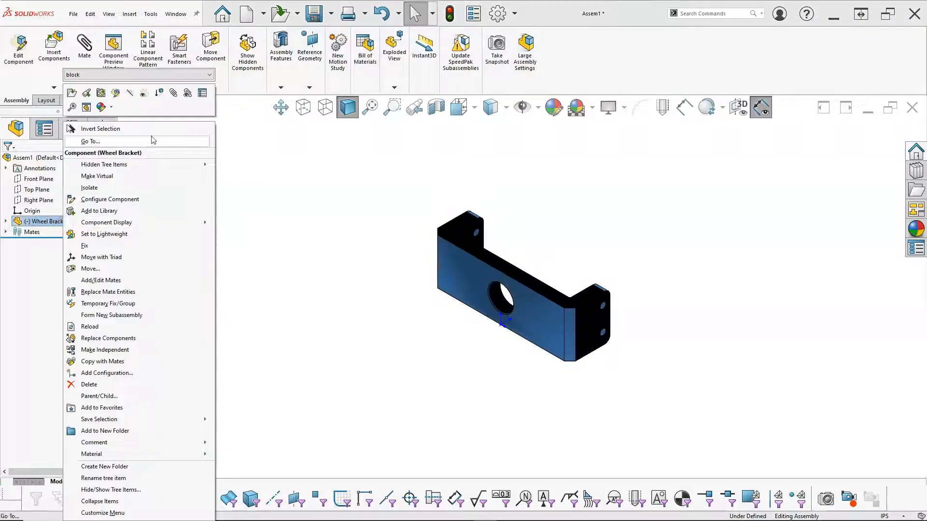
pyautogui.click(209, 75)
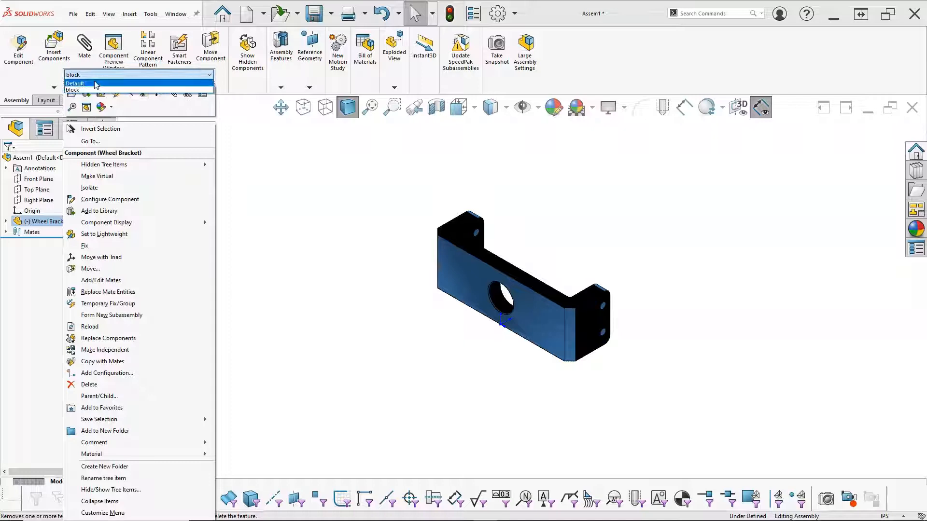
pyautogui.click(94, 83)
pyautogui.click(219, 75)
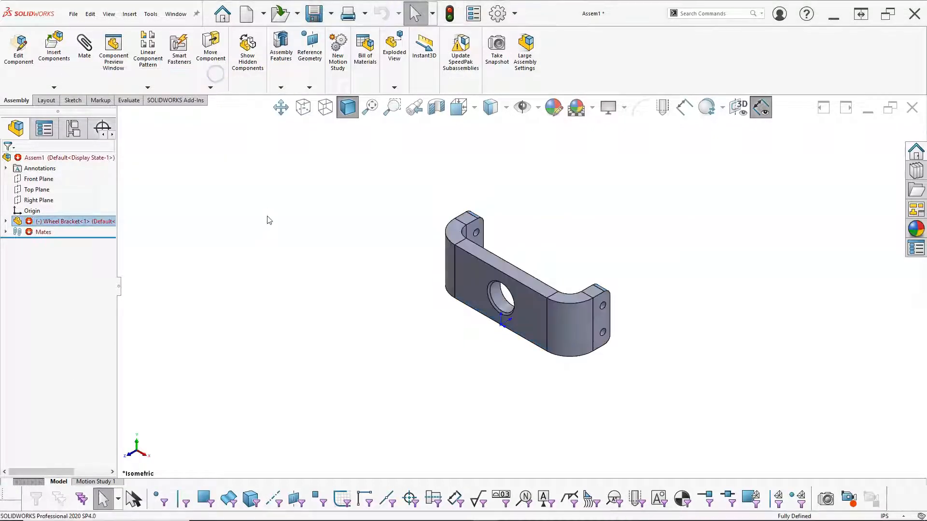
pyautogui.click(527, 291)
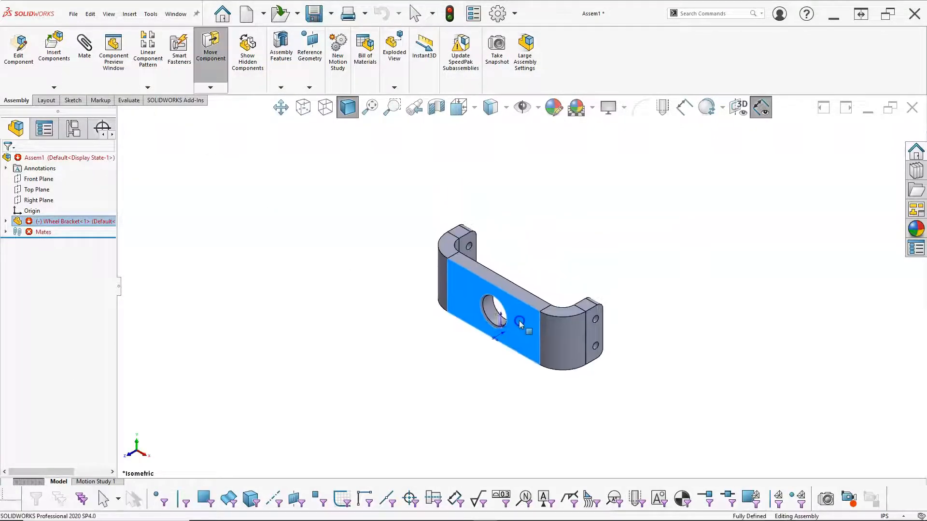
pyautogui.click(335, 265)
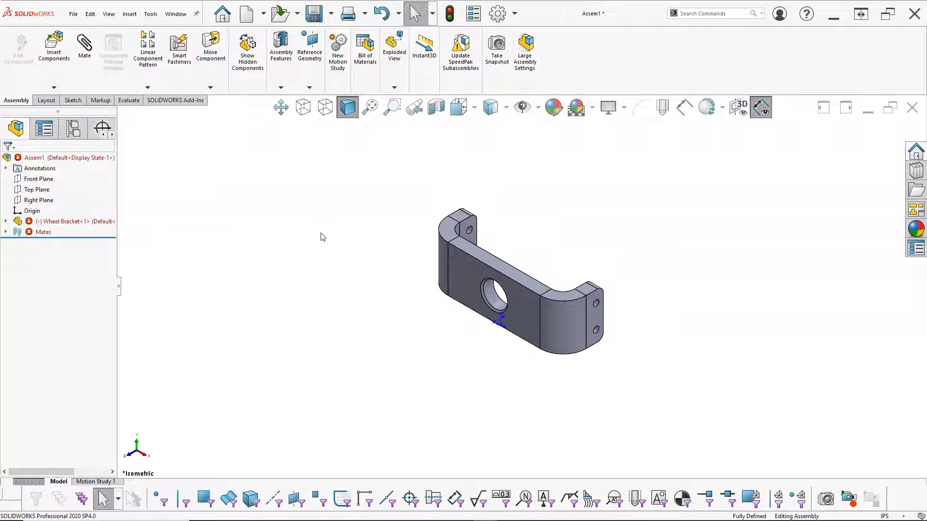
# Step: Repair the wheel bracket's Coincident1 mate by replacing its missing face with the bracket's Front Plane, breaking other mates to satisfy it
pyautogui.click(6, 221)
pyautogui.click(17, 232)
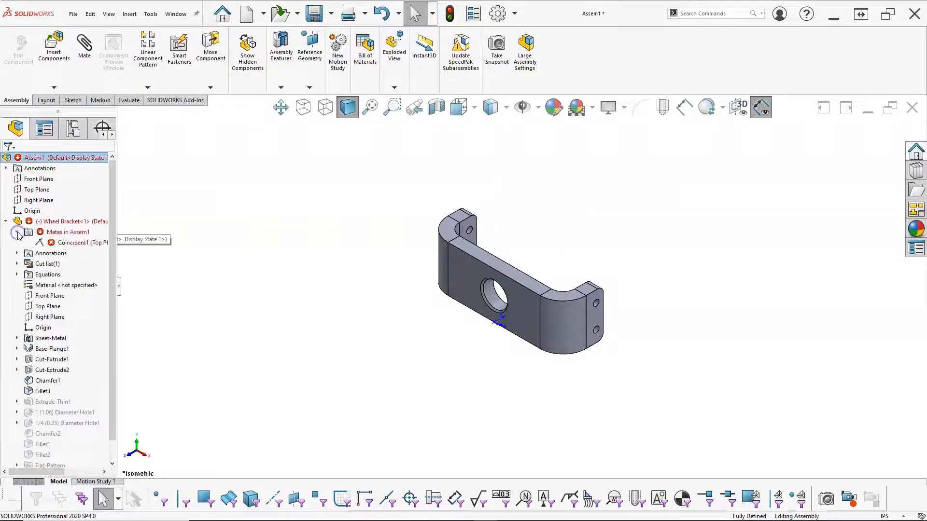
pyautogui.rightClick(75, 248)
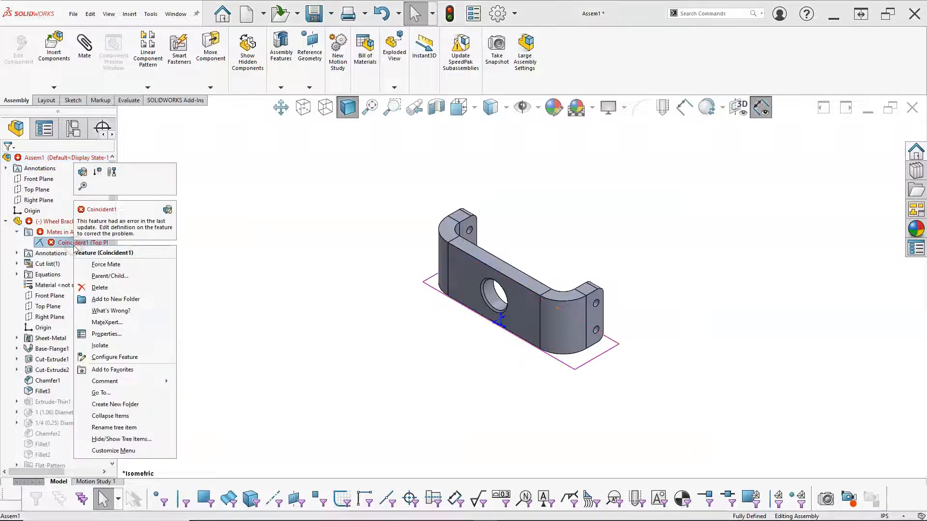
pyautogui.click(83, 172)
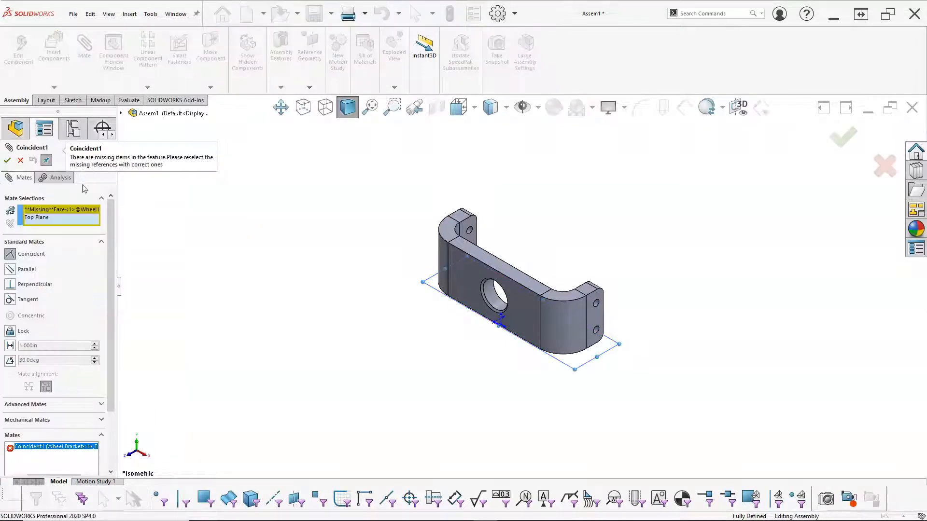
pyautogui.click(51, 211)
pyautogui.press('Delete')
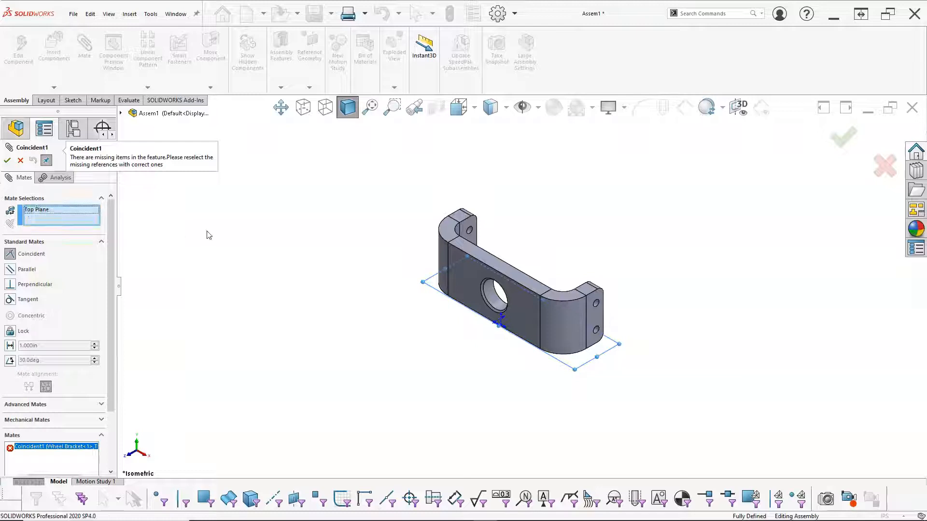
pyautogui.click(120, 113)
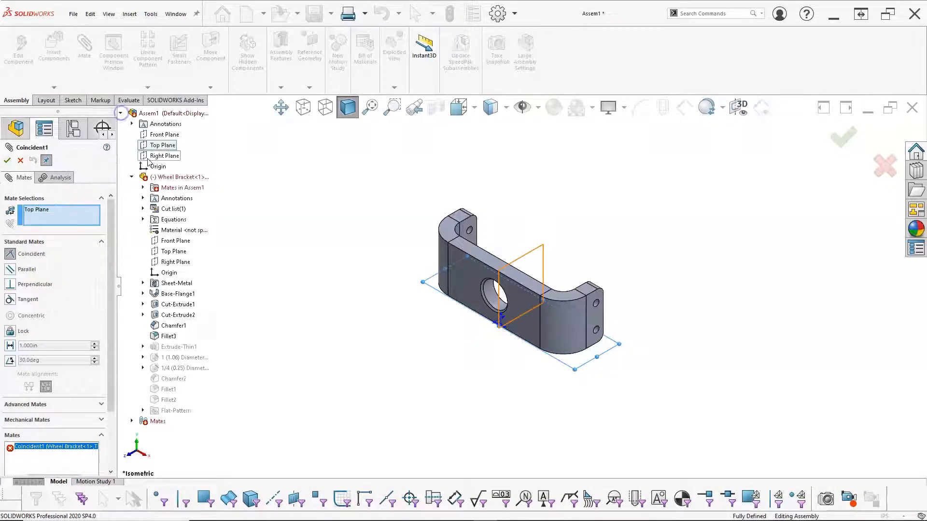
pyautogui.click(177, 242)
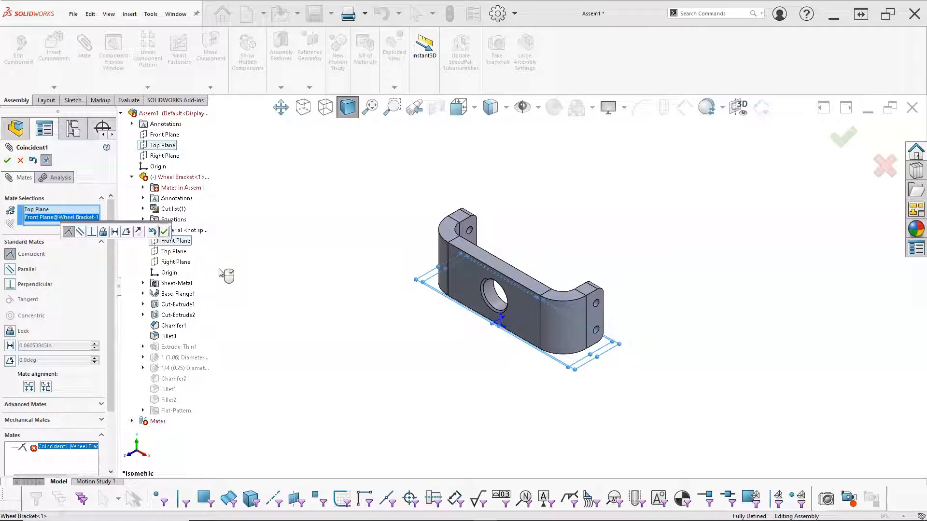
pyautogui.click(163, 231)
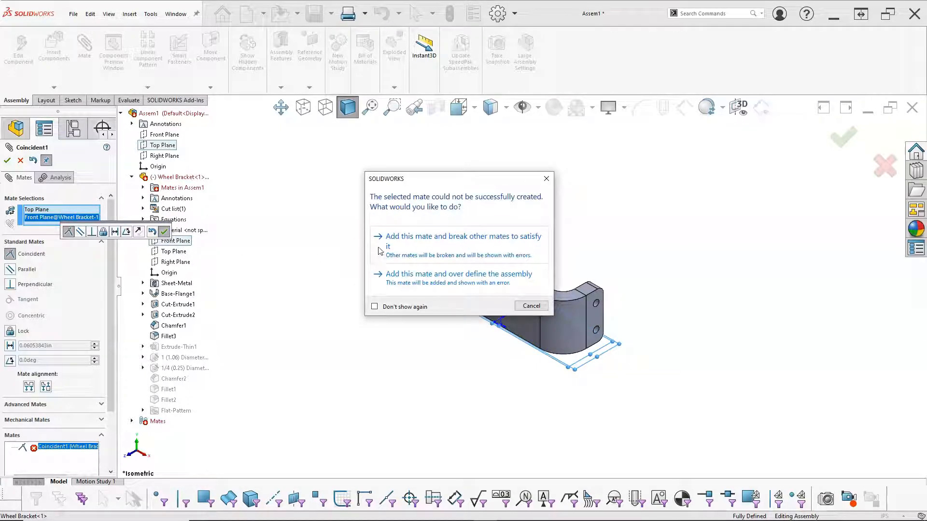
pyautogui.click(482, 240)
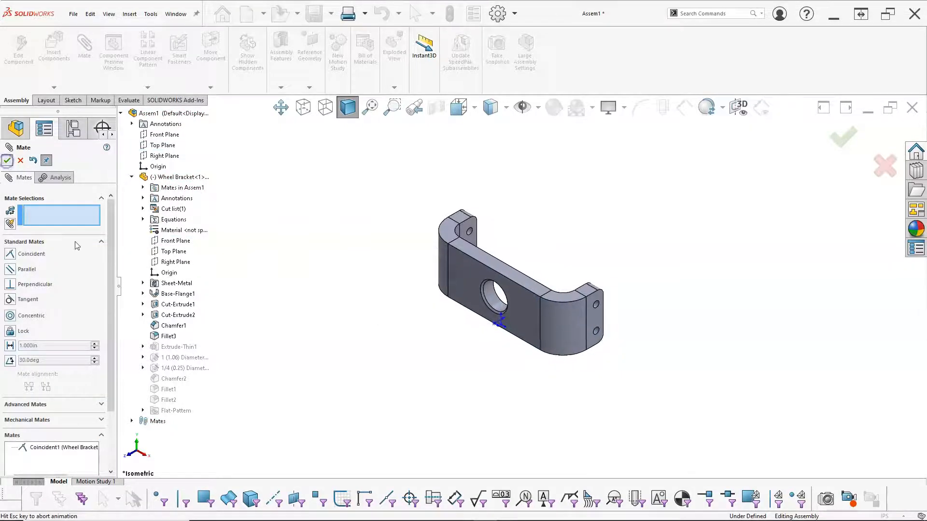
pyautogui.click(7, 161)
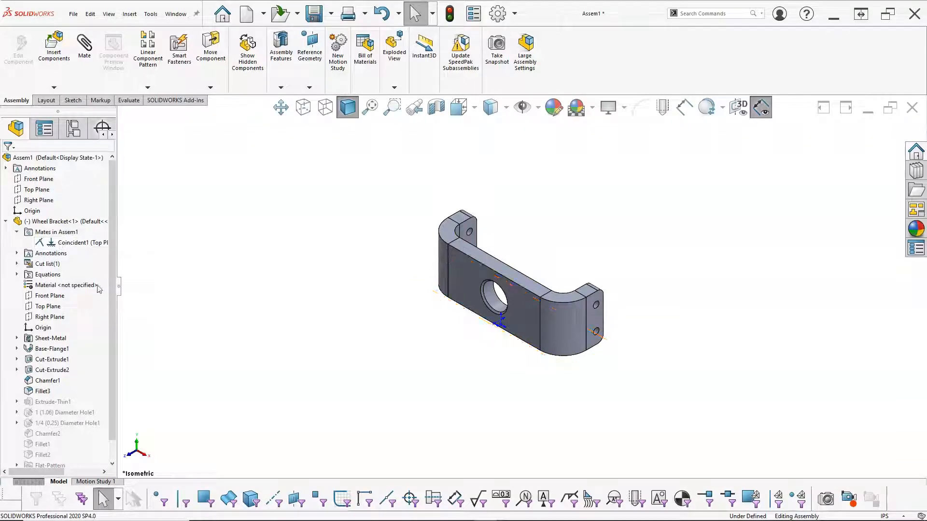
# Step: Mate the wheel bracket's Right Plane coincident with the assembly's Right Plane
pyautogui.click(50, 317)
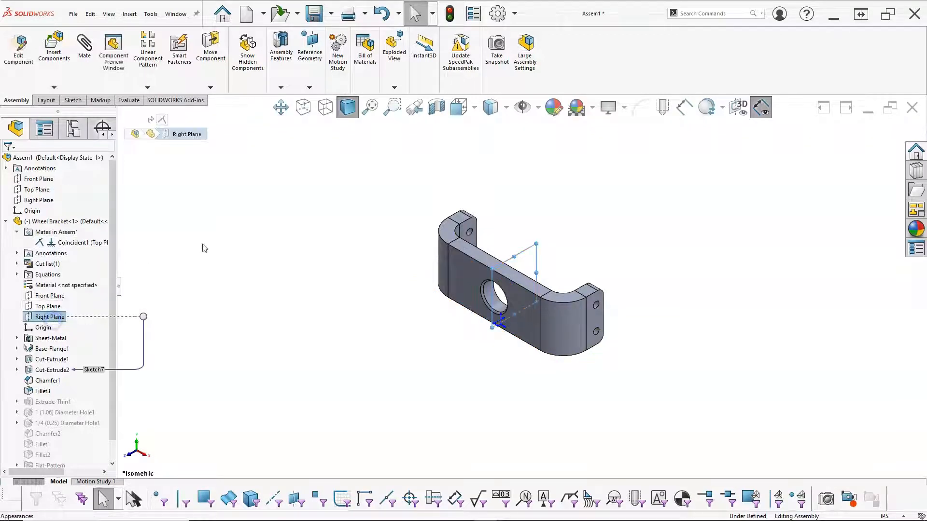
pyautogui.keyDown('ctrl'); pyautogui.click(34, 202); pyautogui.keyUp('ctrl')
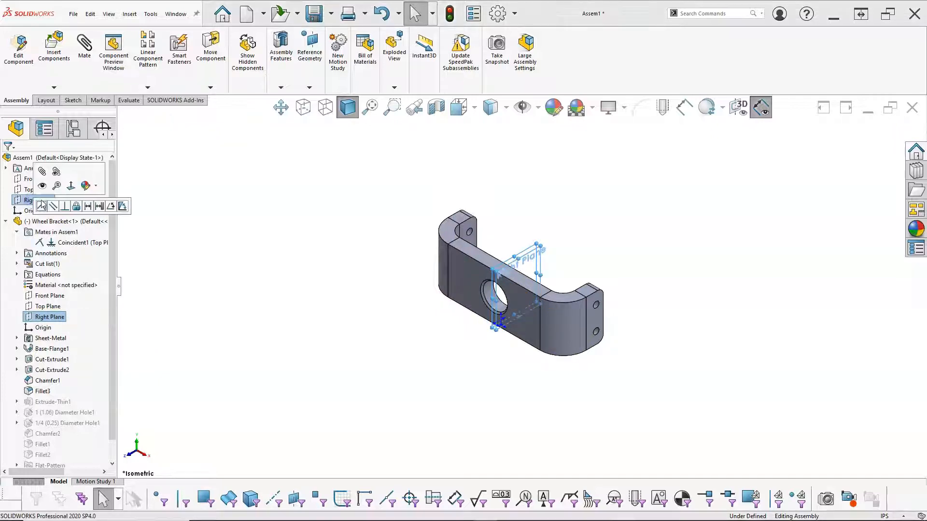
pyautogui.click(41, 207)
# Step: Move the wheel bracket away from the origin, and mate its Top Plane coincident with the assembly's Front Plane
pyautogui.moveTo(464, 314); pyautogui.dragTo(514, 275)
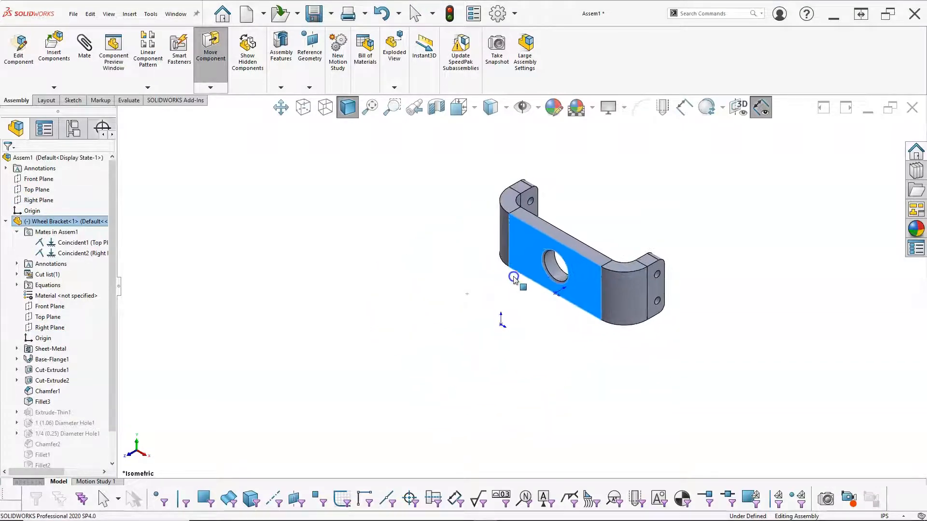
pyautogui.press('Escape')
pyautogui.click(48, 316)
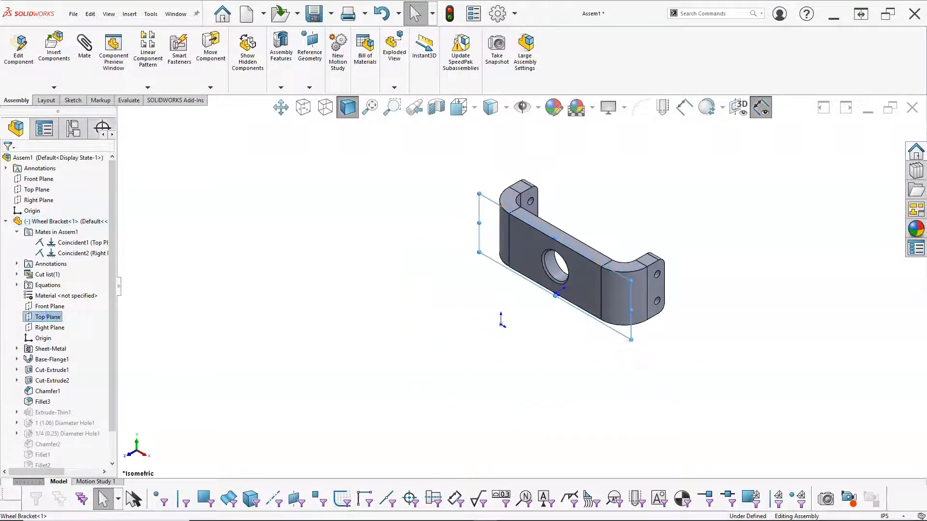
pyautogui.keyDown('ctrl'); pyautogui.click(35, 179); pyautogui.keyUp('ctrl')
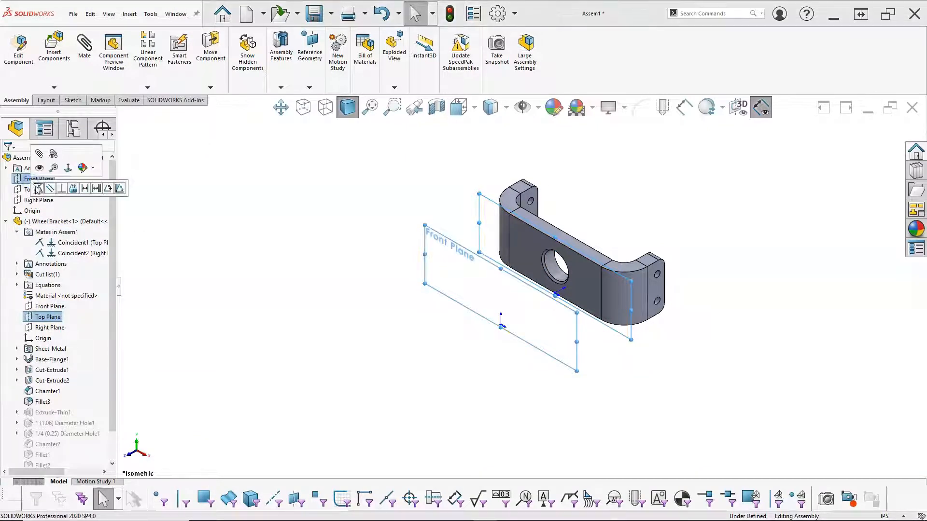
pyautogui.click(38, 188)
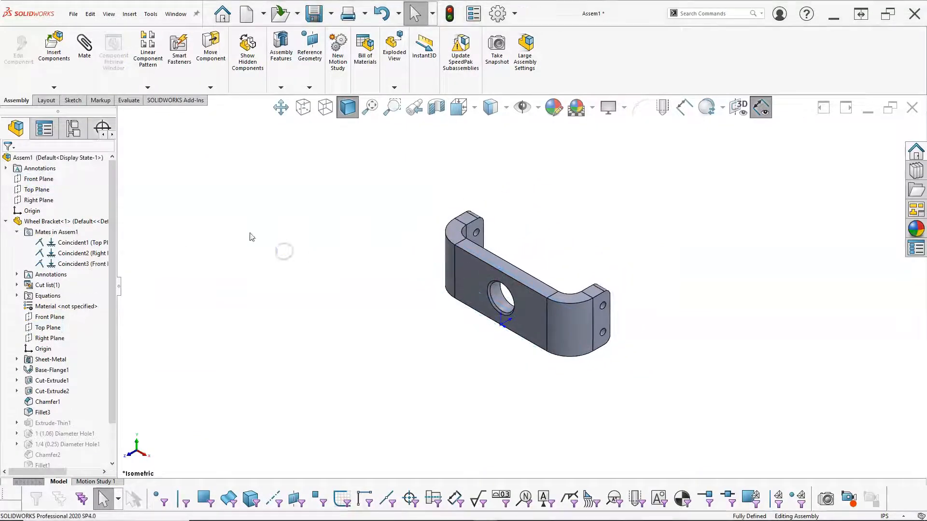
# Step: Switch the wheel bracket to its block configuration and inspect the part and its mates
pyautogui.rightClick(66, 222)
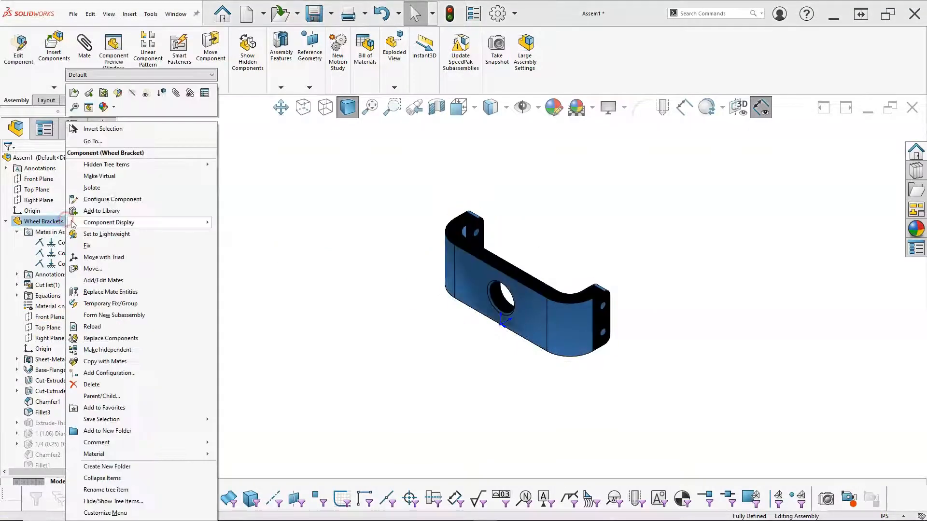
pyautogui.click(147, 74)
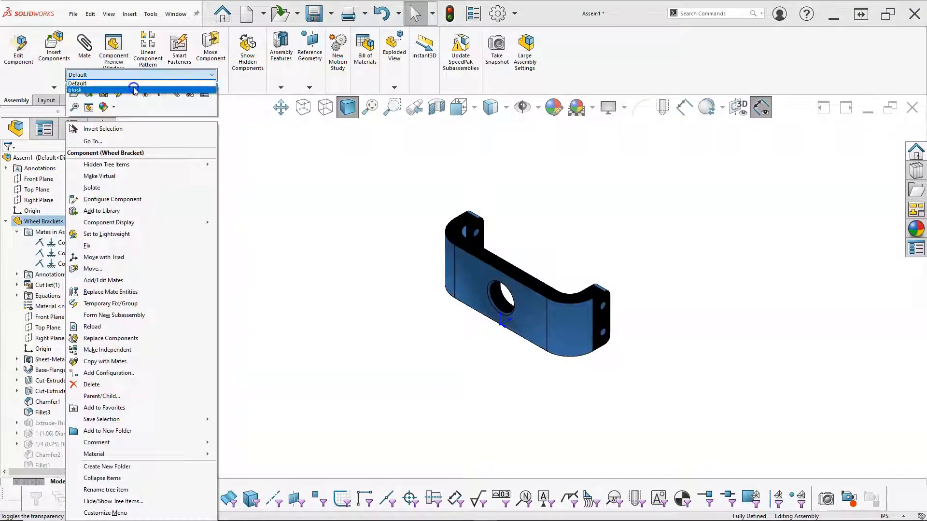
pyautogui.click(134, 90)
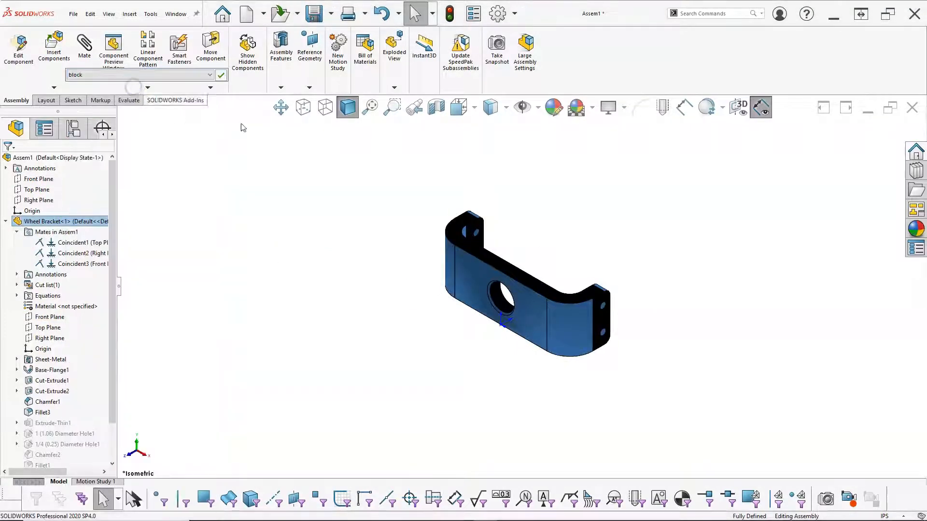
pyautogui.click(238, 187)
pyautogui.scroll(-2, 521, 271)
pyautogui.scroll(-1, 523, 273)
pyautogui.moveTo(509, 278); pyautogui.dragTo(506, 262, button='middle')
pyautogui.scroll(1, 506, 261)
pyautogui.click(6, 222)
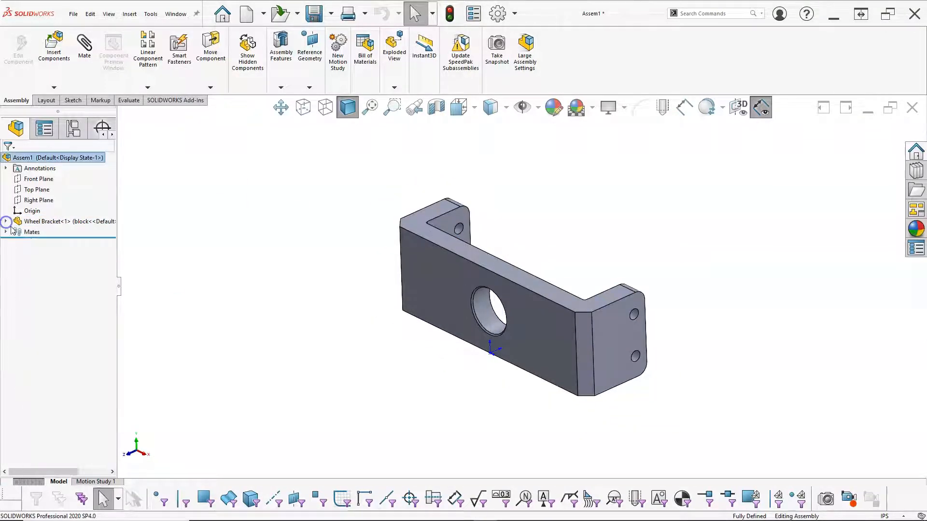
pyautogui.scroll(2, 255, 283)
pyautogui.moveTo(258, 284); pyautogui.dragTo(264, 305, button='middle')
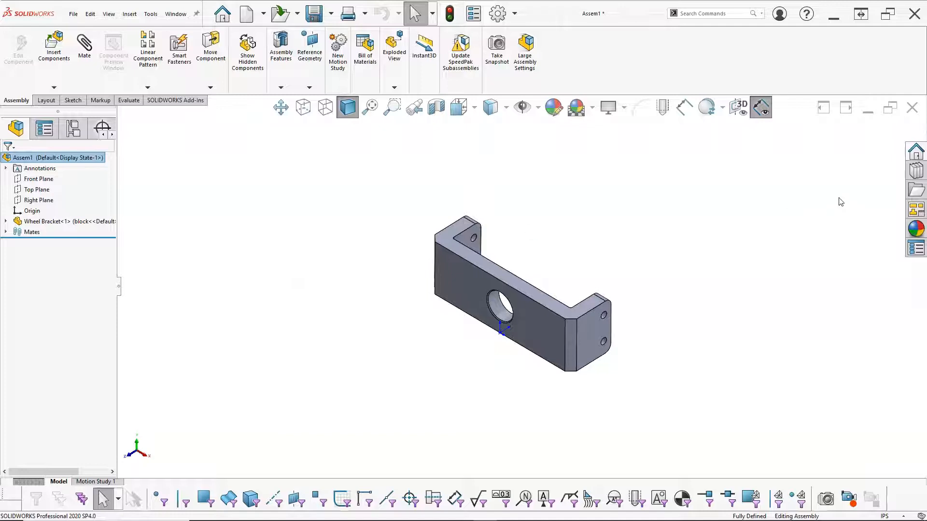
# Step: Check the exploded view in Figure P6-25 of the textbook and switch the wheel bracket back to its Default configuration
pyautogui.moveTo(926, 68); pyautogui.dragTo(557, 52)
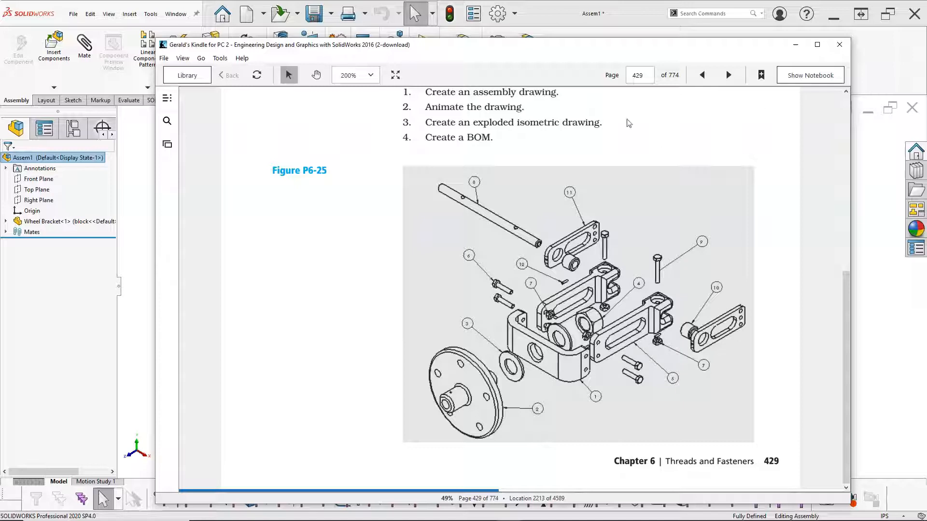
pyautogui.moveTo(531, 44); pyautogui.dragTo(926, 91)
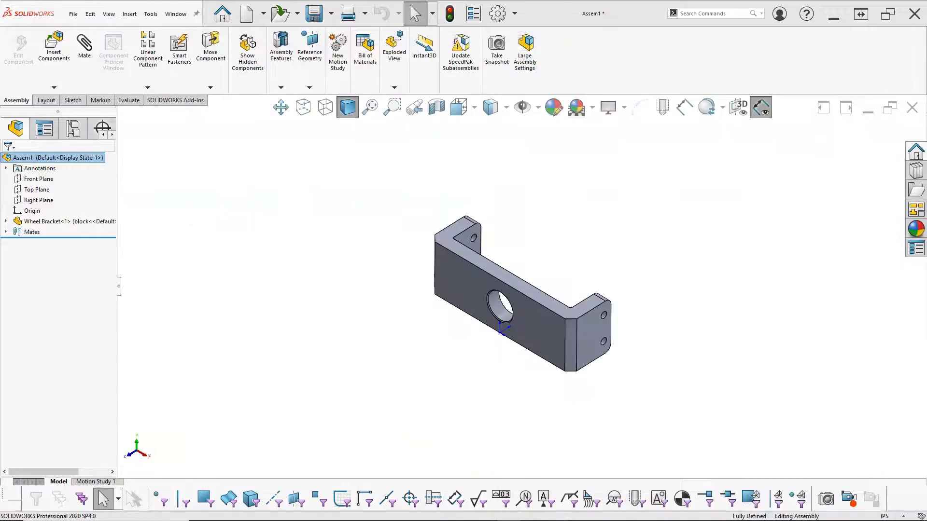
pyautogui.rightClick(68, 221)
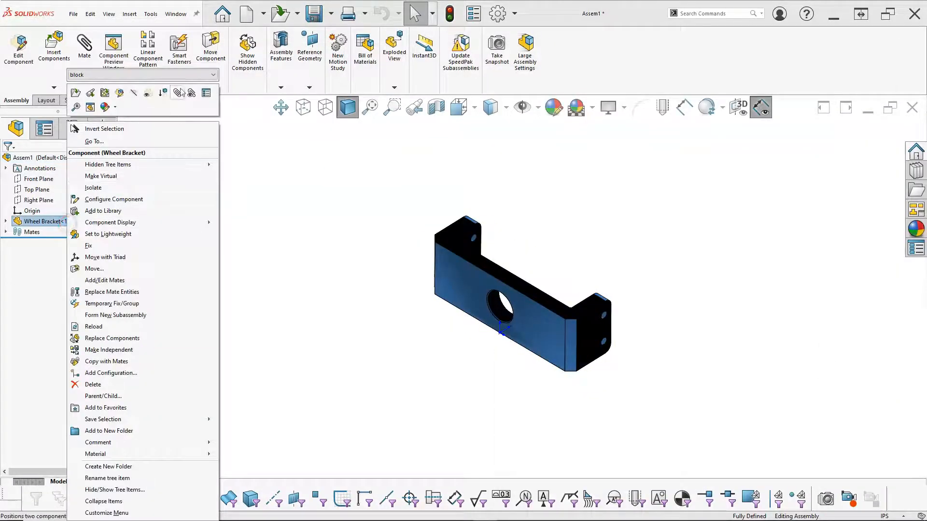
pyautogui.click(183, 78)
pyautogui.click(172, 84)
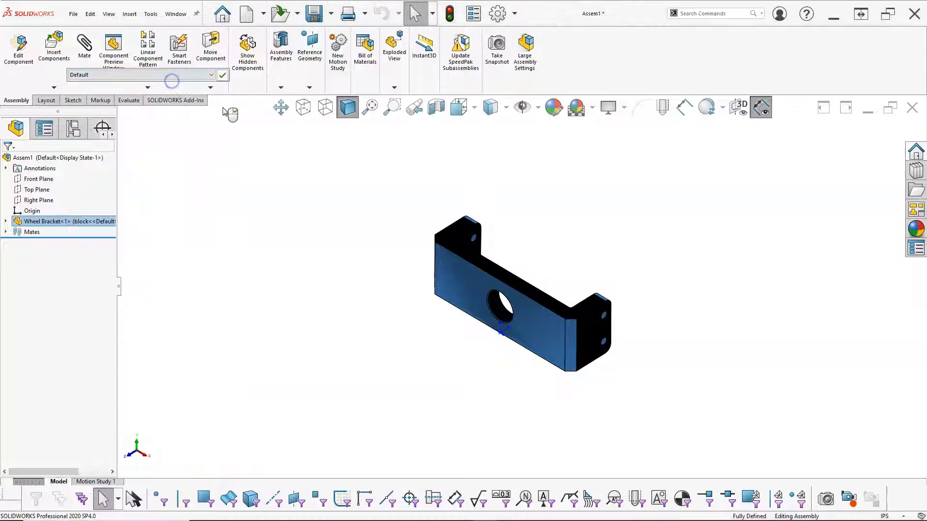
pyautogui.click(222, 75)
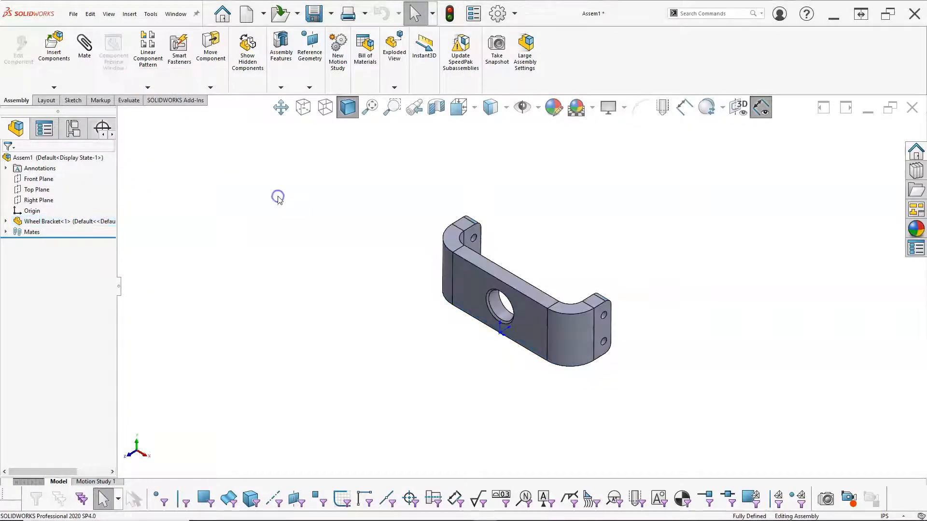
# Step: Insert the Support Arm.SLDPRT part, rotated three times by 90° about the Y axis, and place it near the wheel bracket's flange
pyautogui.scroll(-2, 591, 280)
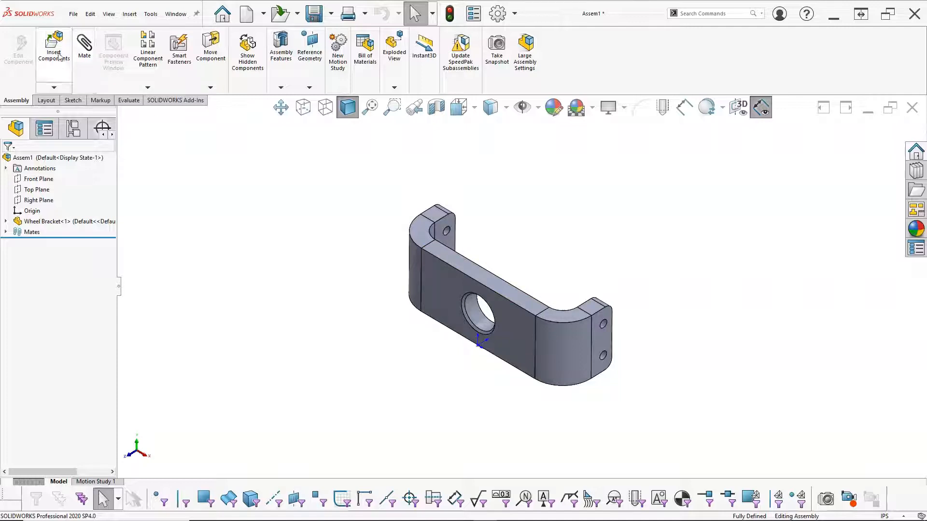
pyautogui.click(58, 56)
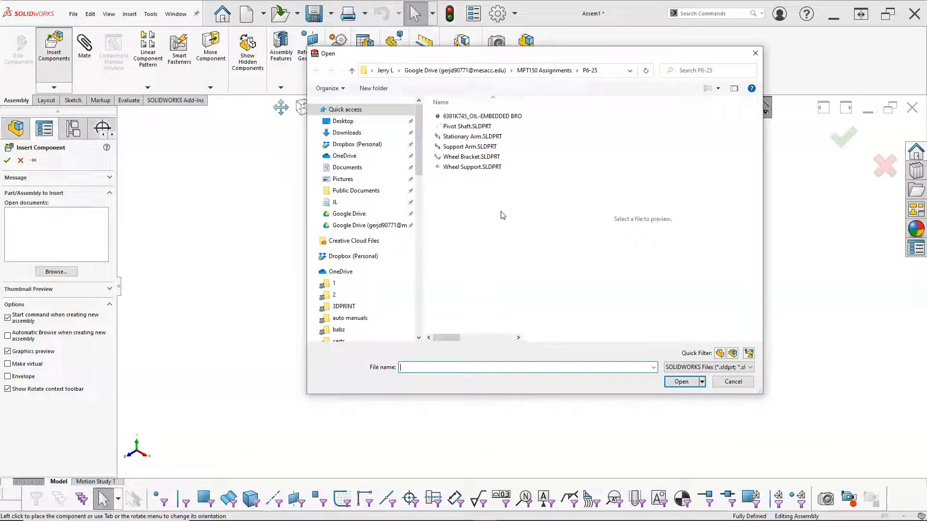
pyautogui.click(471, 168)
pyautogui.click(471, 157)
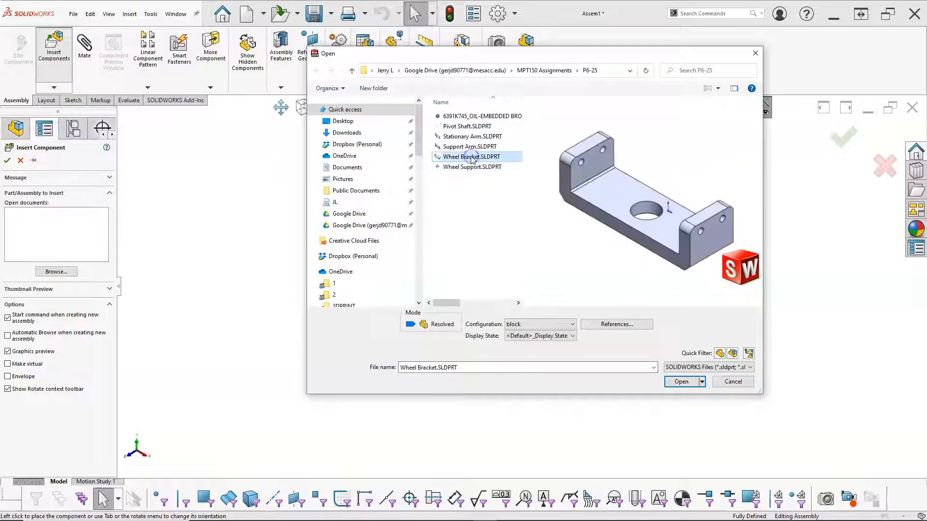
pyautogui.click(471, 147)
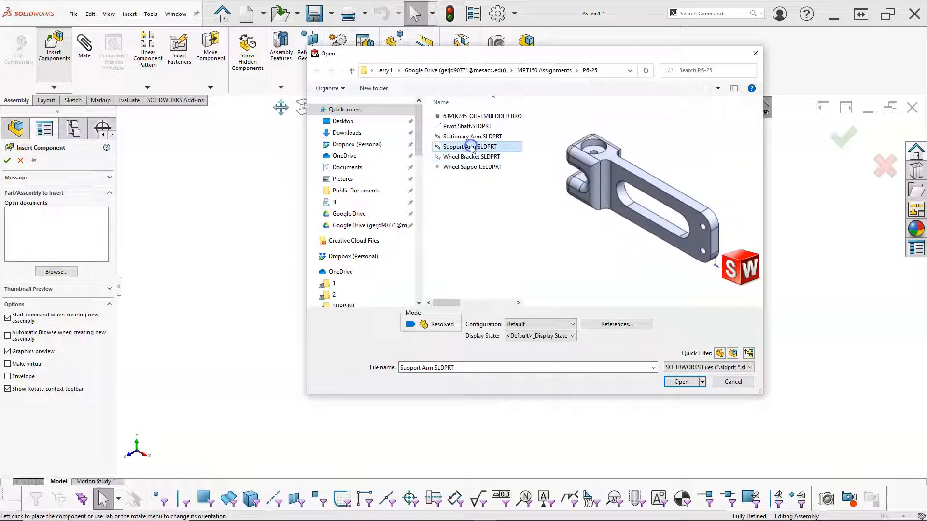
pyautogui.click(680, 382)
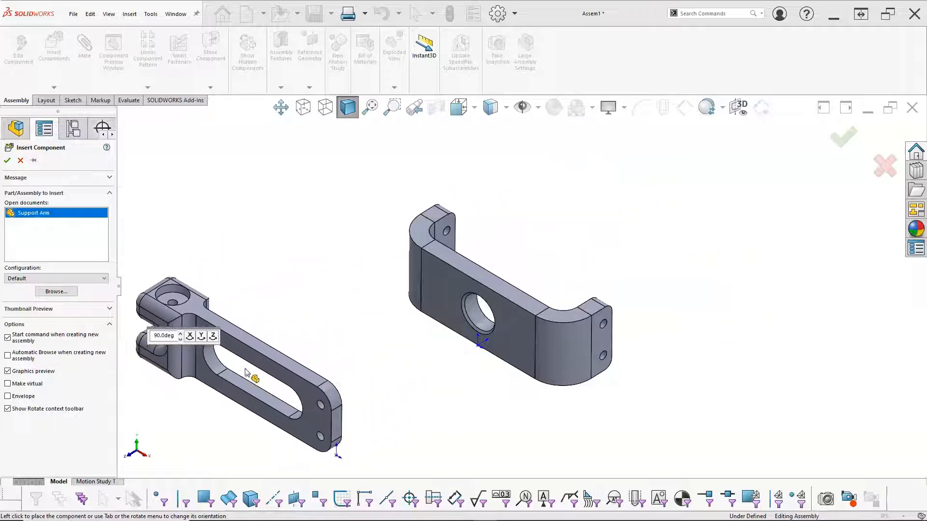
pyautogui.click(201, 336)
pyautogui.click(201, 337)
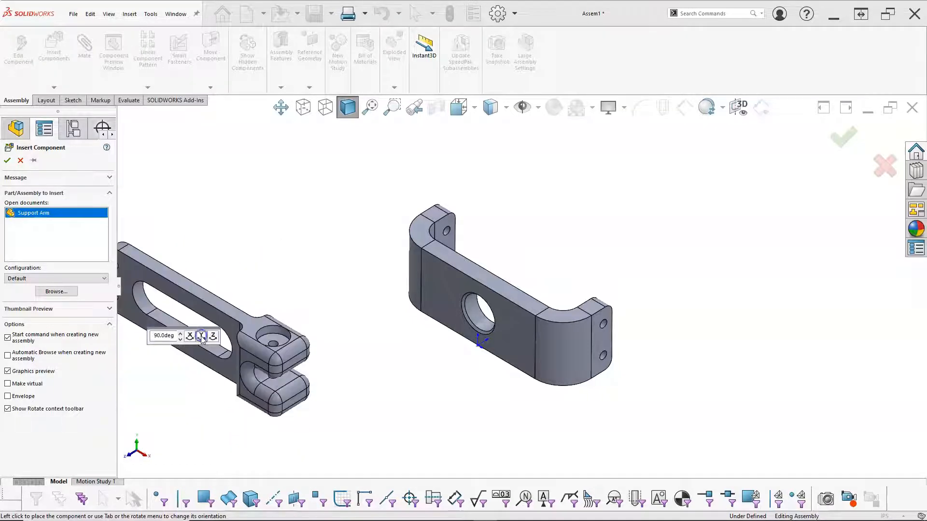
pyautogui.click(201, 337)
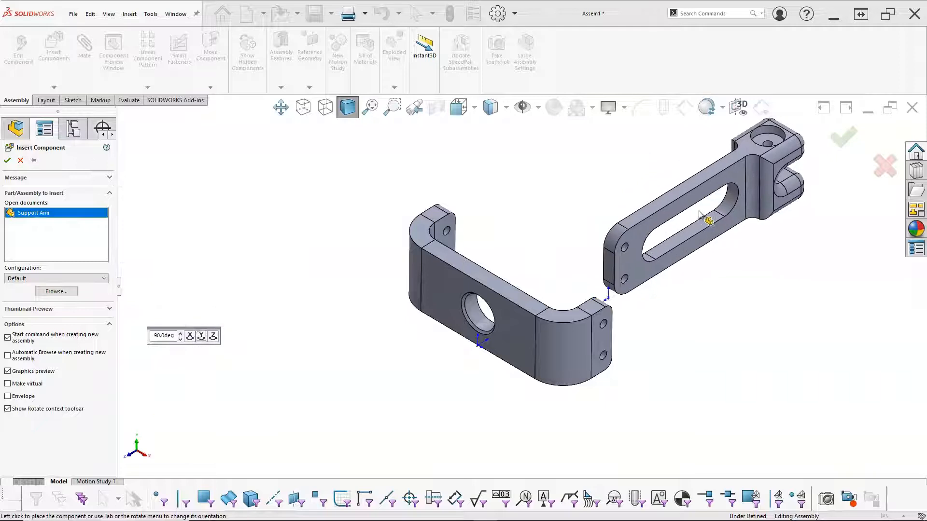
pyautogui.scroll(-2, 682, 299)
pyautogui.click(567, 243)
# Step: Mate the support arm's flat side face coincident with the inner face of the wheel bracket's nearby flange
pyautogui.moveTo(622, 317); pyautogui.dragTo(685, 383, button='middle')
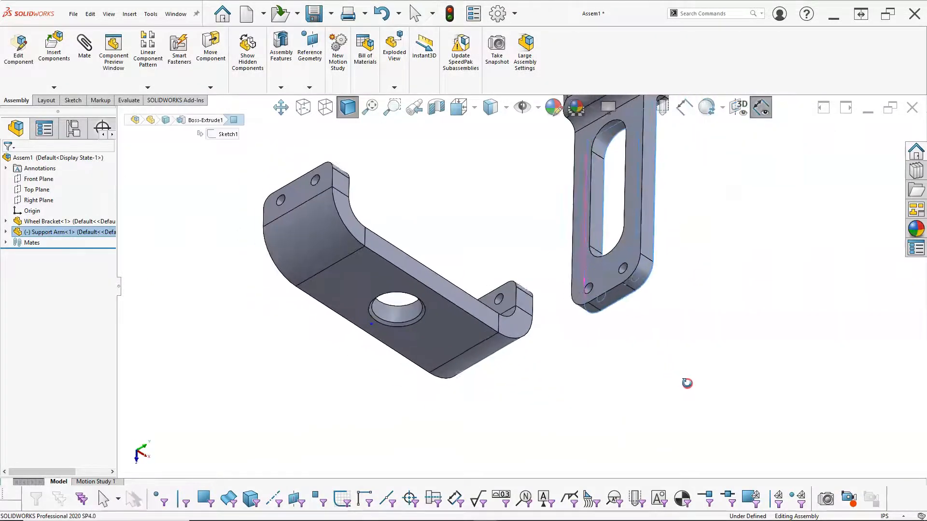
pyautogui.keyDown('ctrl'); pyautogui.click(513, 297); pyautogui.keyUp('ctrl')
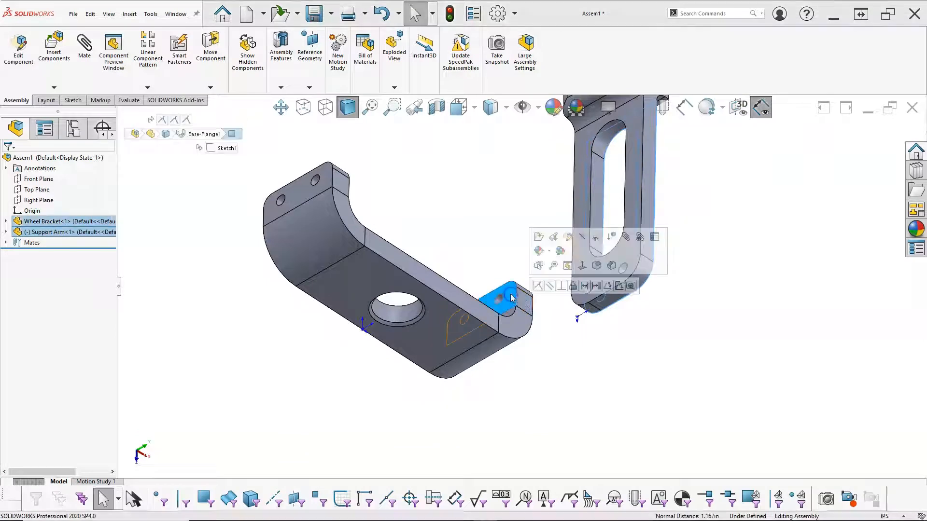
pyautogui.click(540, 286)
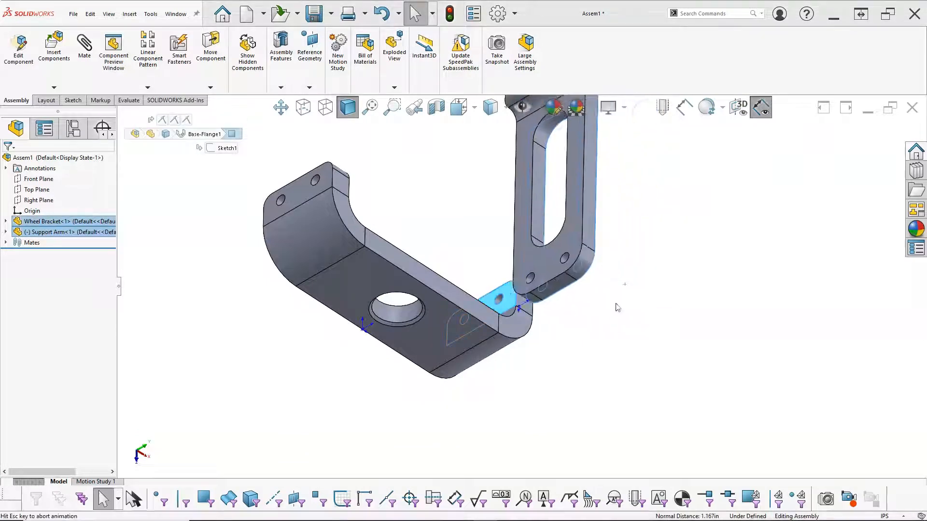
# Step: Mate the support arm's upper 1/4 in hole concentric with the upper hole of the wheel bracket's adjacent flange
pyautogui.moveTo(603, 297); pyautogui.dragTo(534, 250, button='middle')
pyautogui.scroll(-1, 642, 306)
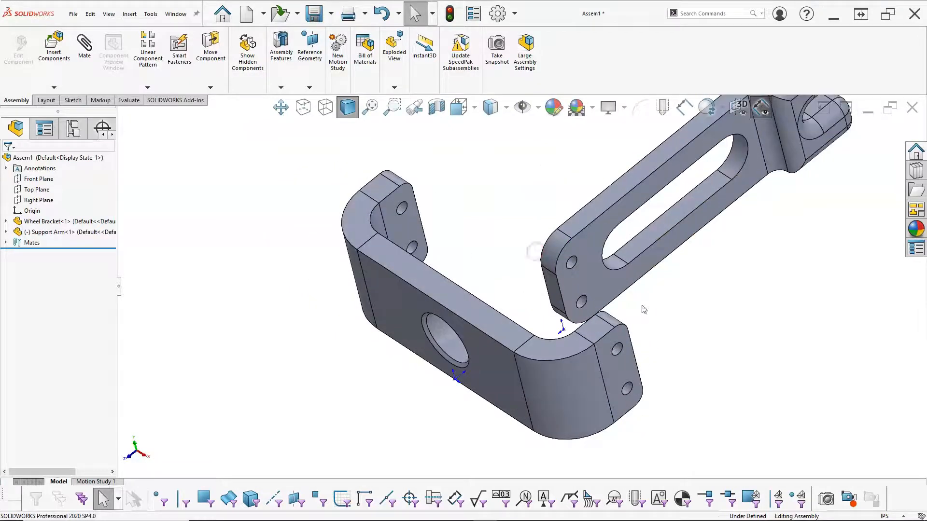
pyautogui.click(572, 263)
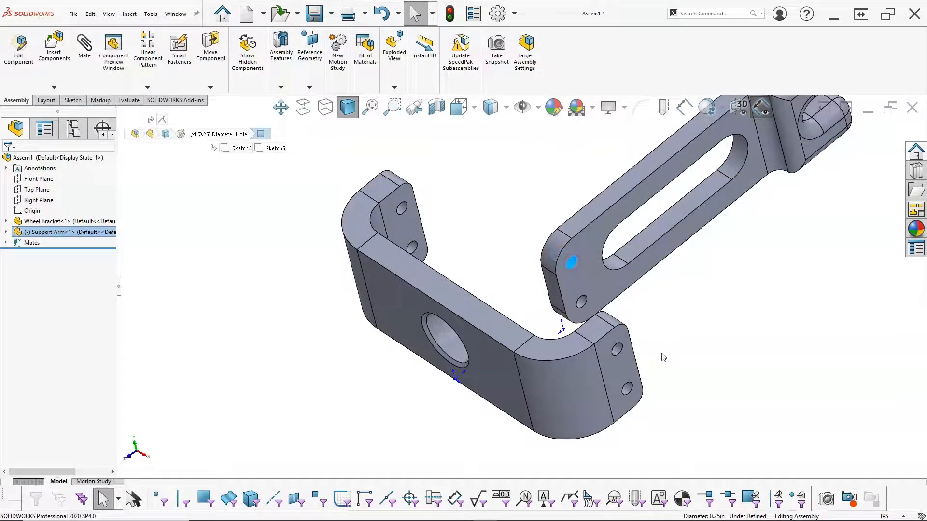
pyautogui.click(619, 351)
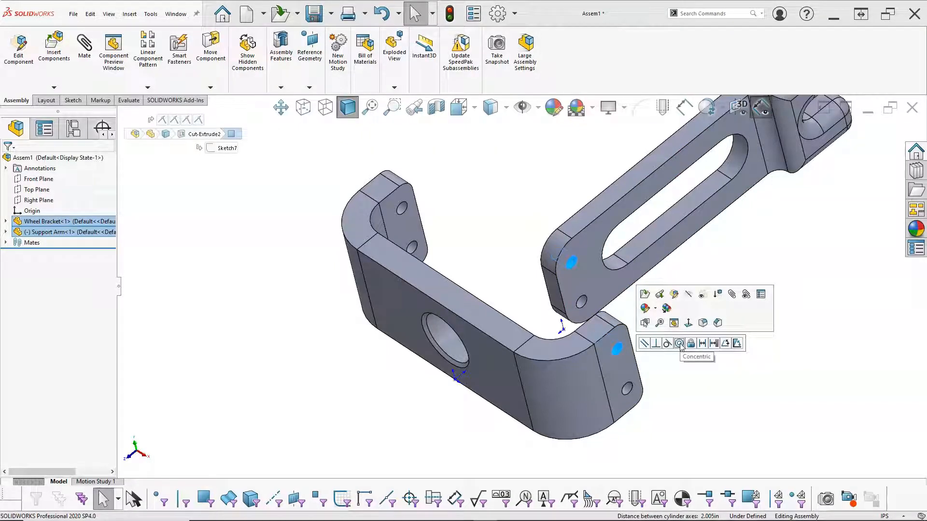
pyautogui.click(679, 343)
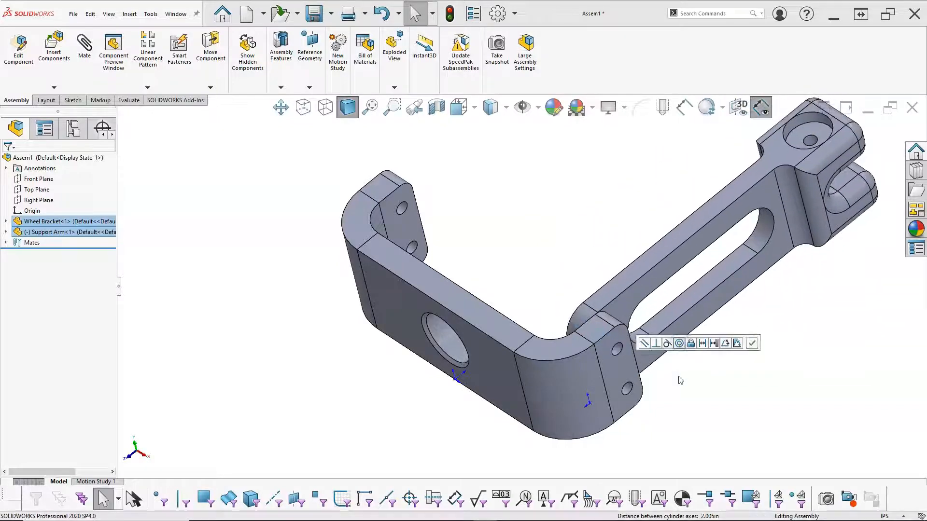
# Step: Mate the support arm's lower hole concentric with the lower hole of the wheel bracket's flange and leave the mate command
pyautogui.scroll(10, 654, 361)
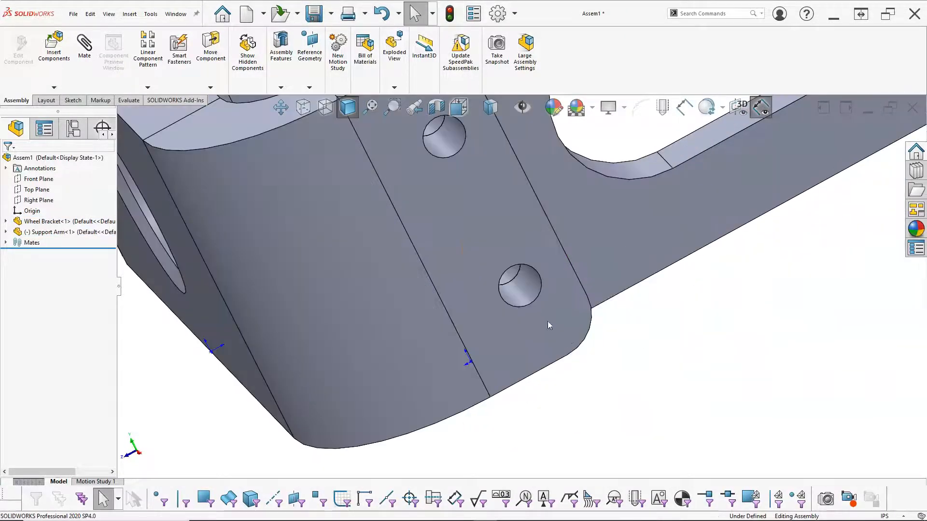
pyautogui.click(520, 289)
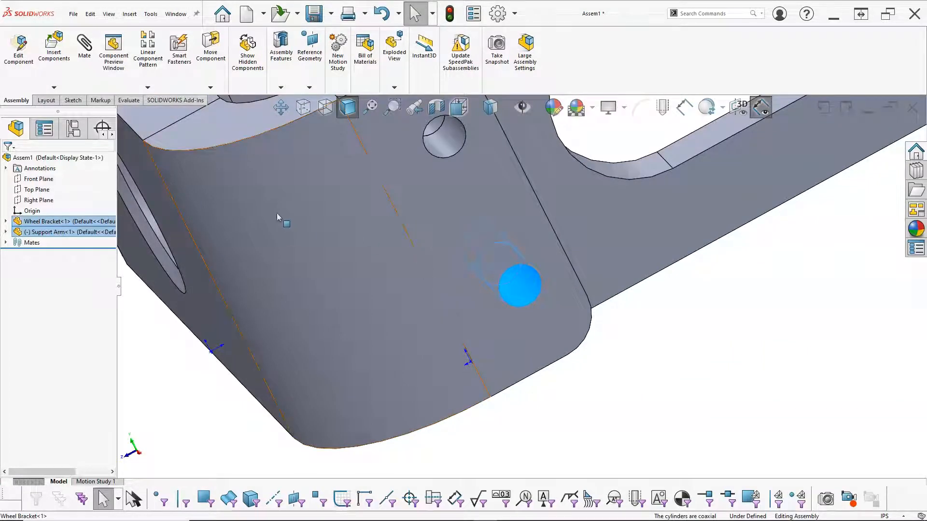
pyautogui.click(88, 58)
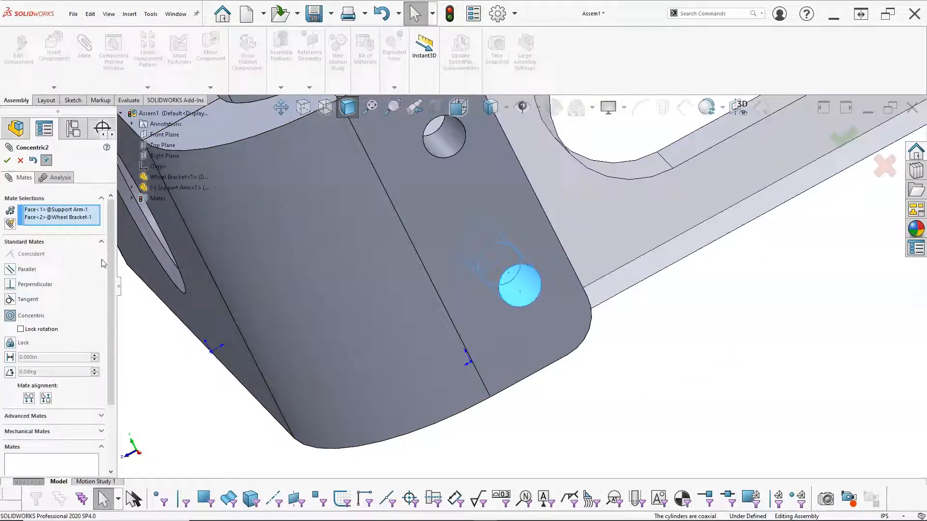
pyautogui.click(6, 162)
pyautogui.scroll(8, 444, 237)
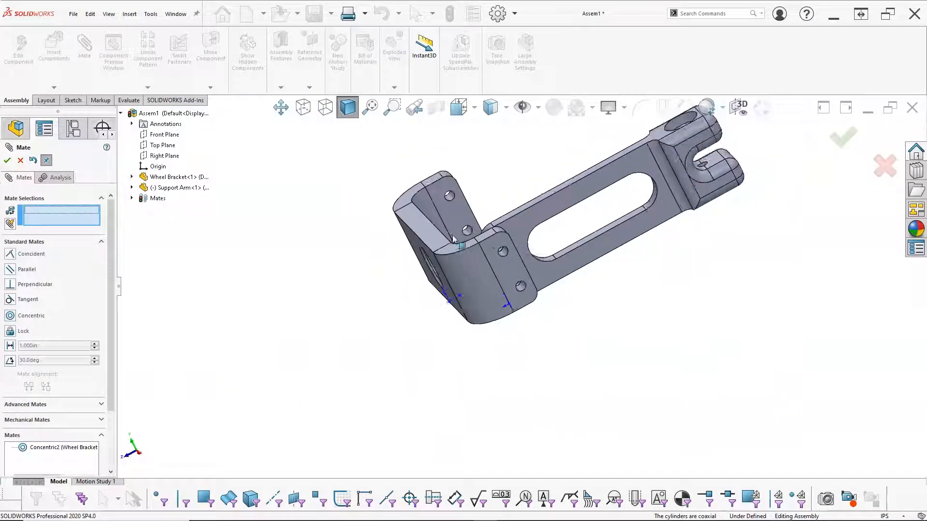
pyautogui.moveTo(454, 240); pyautogui.dragTo(471, 250, button='middle')
pyautogui.moveTo(560, 271); pyautogui.dragTo(572, 295, button='middle')
pyautogui.scroll(-3, 572, 295)
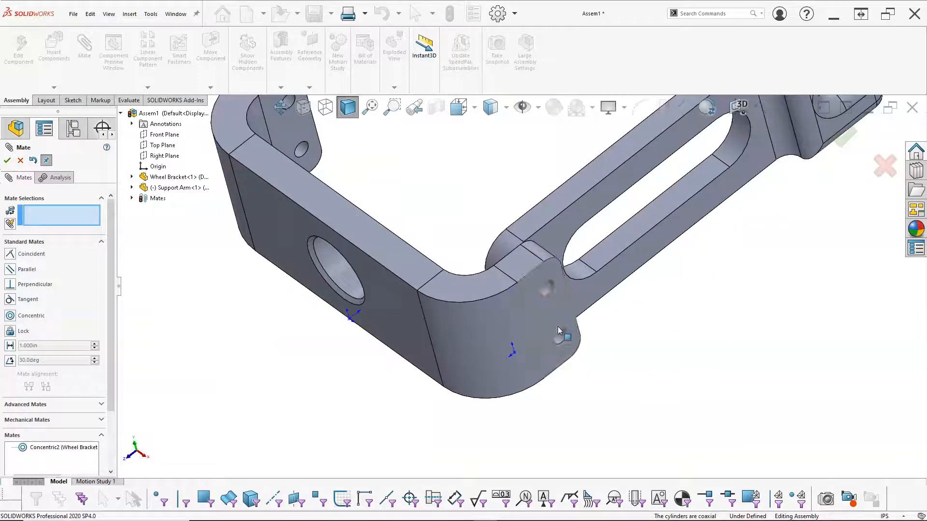
pyautogui.moveTo(560, 323); pyautogui.dragTo(635, 301, button='middle')
pyautogui.moveTo(567, 216)
pyautogui.mouseDown()
pyautogui.moveTo(575, 239)
pyautogui.moveTo(565, 212)
pyautogui.mouseUp()
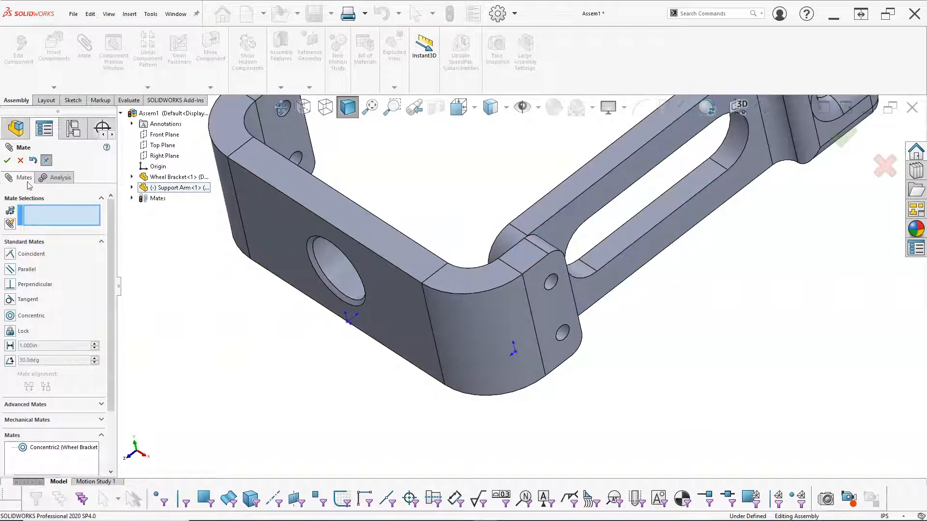
pyautogui.click(21, 161)
# Step: Copy the mated support arm and place the second instance near the wheel bracket's opposite flange
pyautogui.scroll(3, 653, 321)
pyautogui.moveTo(653, 321); pyautogui.dragTo(676, 352, button='middle')
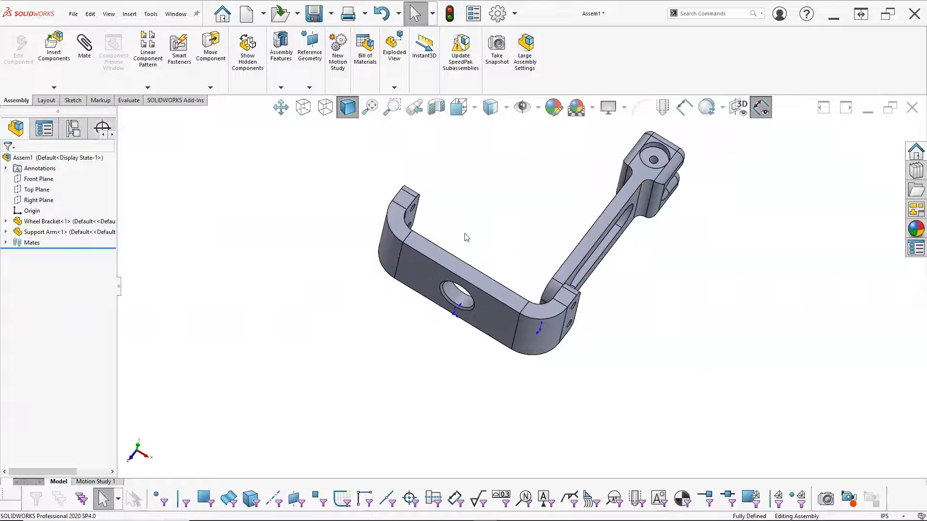
pyautogui.moveTo(465, 233)
pyautogui.mouseDown(button='middle')
pyautogui.moveTo(449, 230)
pyautogui.moveTo(452, 238)
pyautogui.mouseUp(button='middle')
pyautogui.scroll(-1, 512, 246)
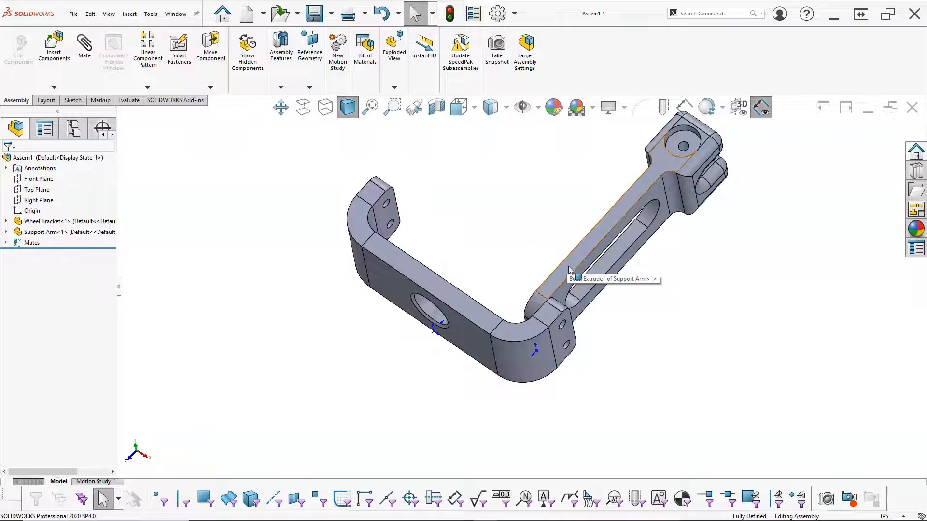
pyautogui.keyDown('ctrl'); pyautogui.moveTo(568, 270); pyautogui.dragTo(469, 203); pyautogui.keyUp('ctrl')
# Step: Mate the copied support arm's flat side face coincident with the inner face of the wheel bracket's opposite flange
pyautogui.scroll(-3, 424, 222)
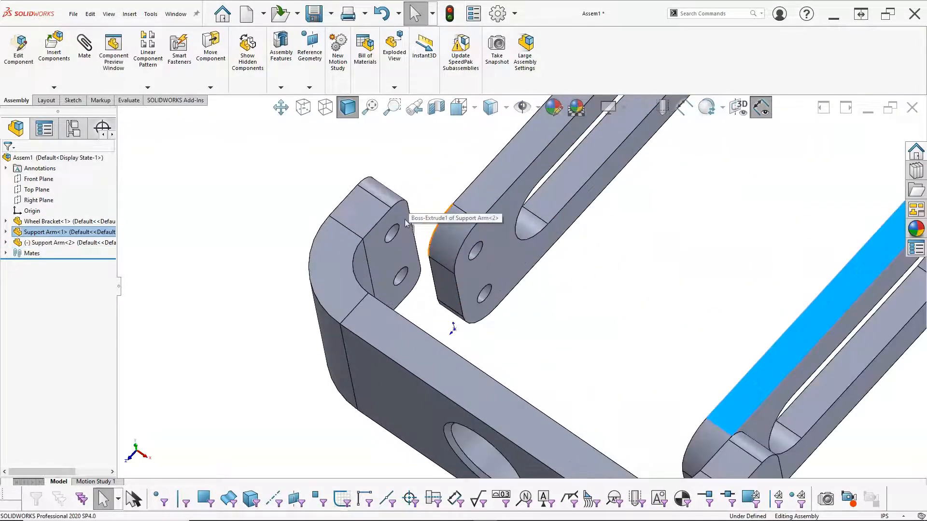
pyautogui.click(398, 242)
pyautogui.moveTo(448, 225); pyautogui.dragTo(501, 265, button='middle')
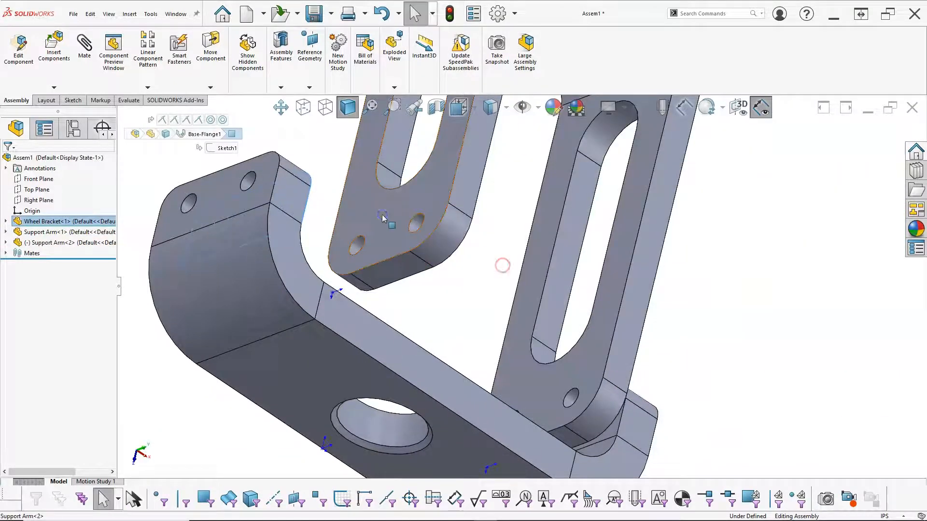
pyautogui.keyDown('ctrl'); pyautogui.click(385, 217); pyautogui.keyUp('ctrl')
pyautogui.click(409, 206)
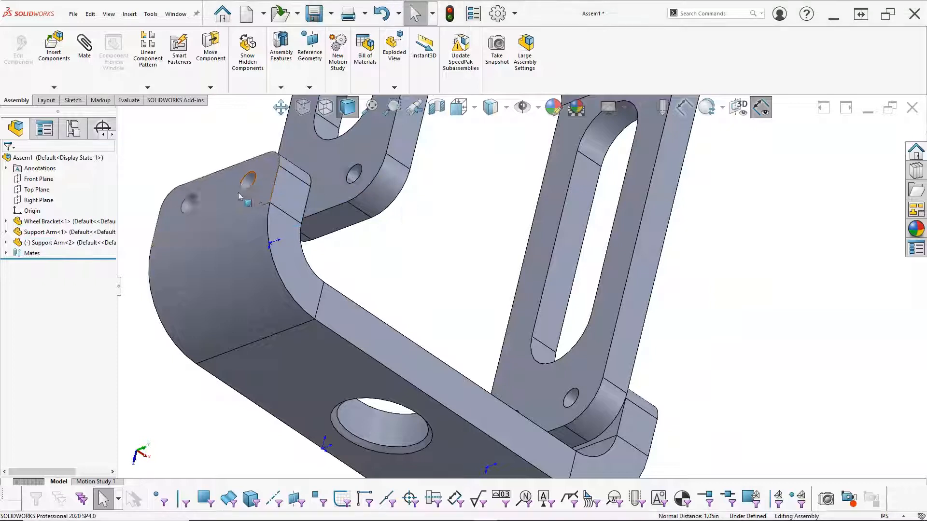
# Step: Mate the second support arm's upper hole concentric with the upper hole of the opposite flange
pyautogui.click(248, 181)
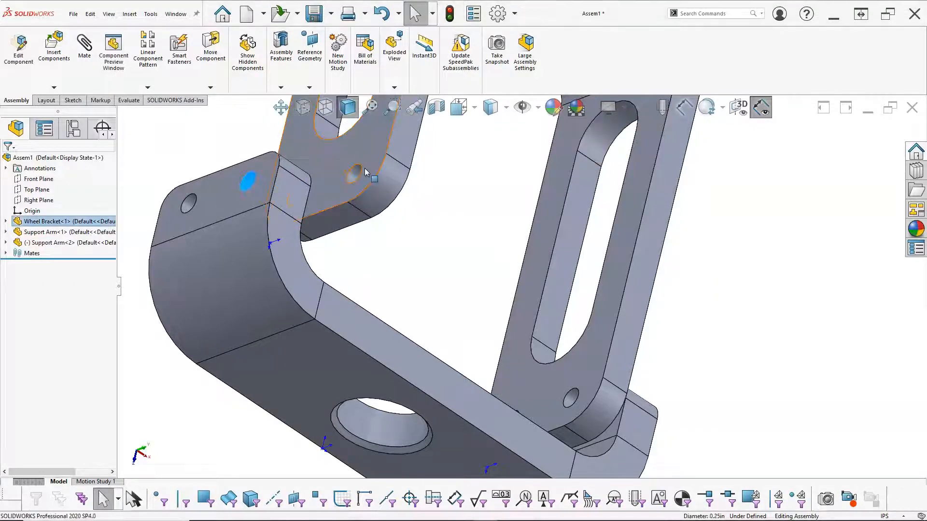
pyautogui.keyDown('ctrl'); pyautogui.click(355, 175); pyautogui.keyUp('ctrl')
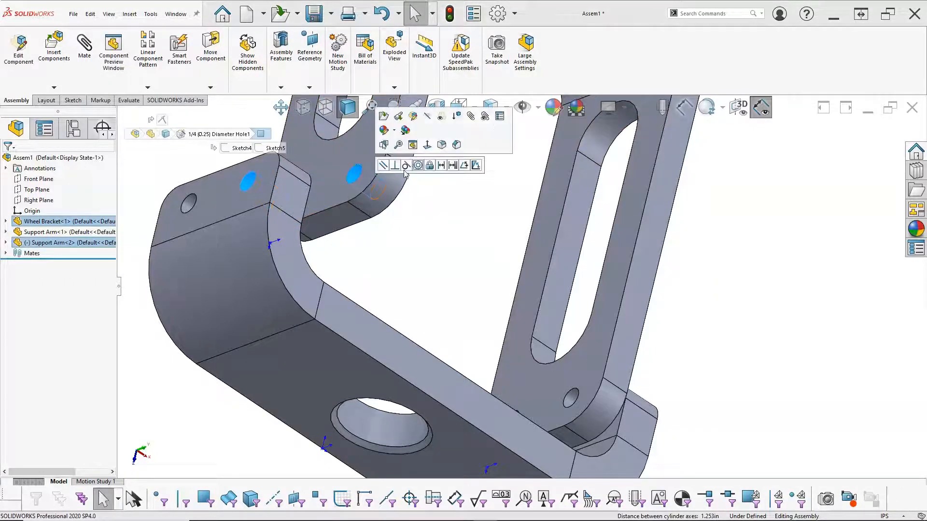
pyautogui.click(418, 165)
pyautogui.click(445, 231)
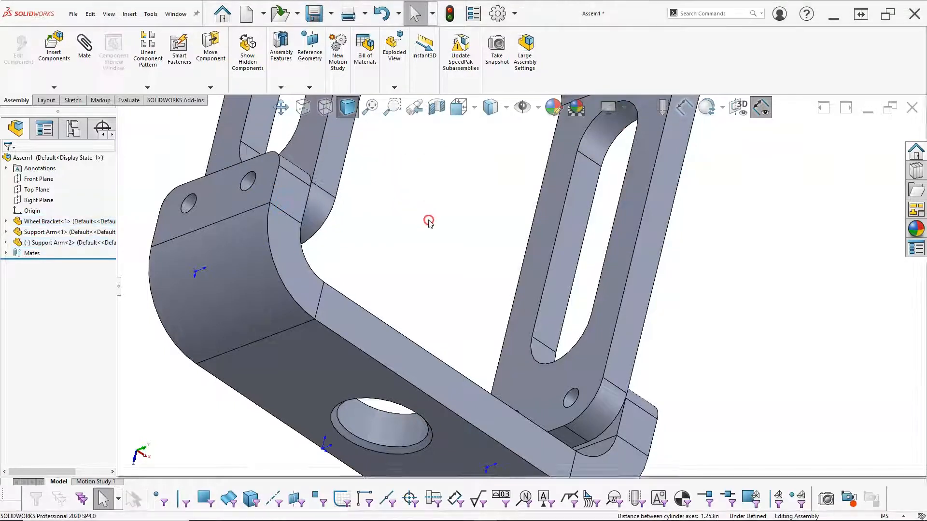
# Step: Mate the second support arm's lower hole concentric with the lower hole of the opposite flange
pyautogui.moveTo(379, 231); pyautogui.dragTo(376, 283, button='middle')
pyautogui.scroll(-3, 376, 283)
pyautogui.click(424, 282)
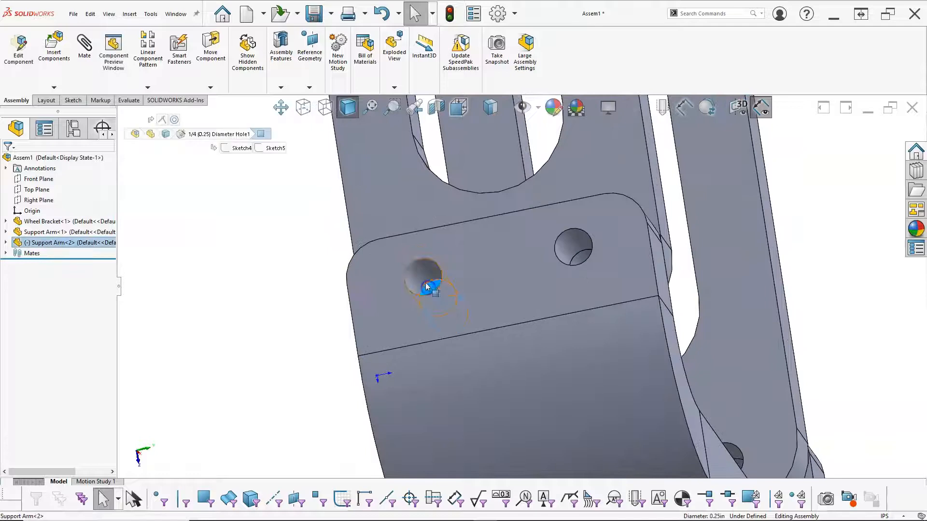
pyautogui.click(484, 273)
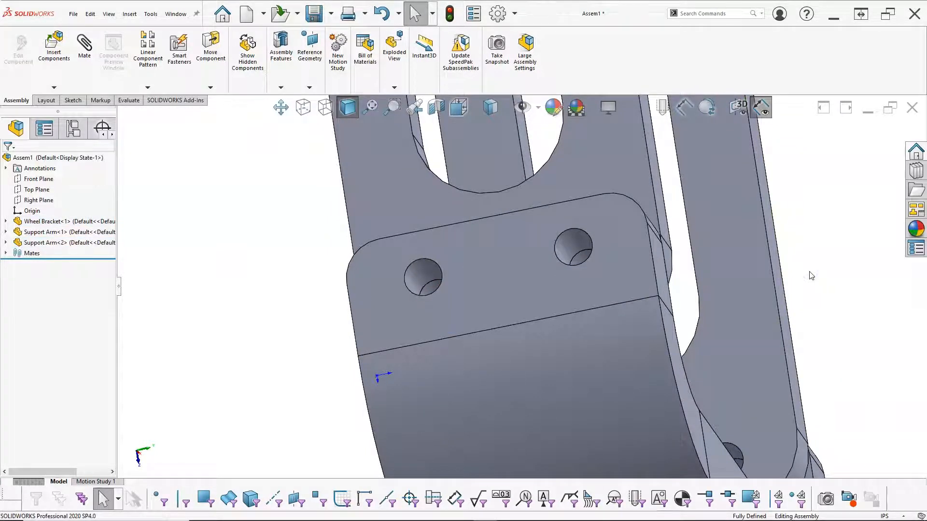
# Step: Show the assembly in isometric view and save it as P6-25 Assembly in the P6-25 folder
pyautogui.hotkey('ctrl', '7')
pyautogui.hotkey('ctrl', 's')
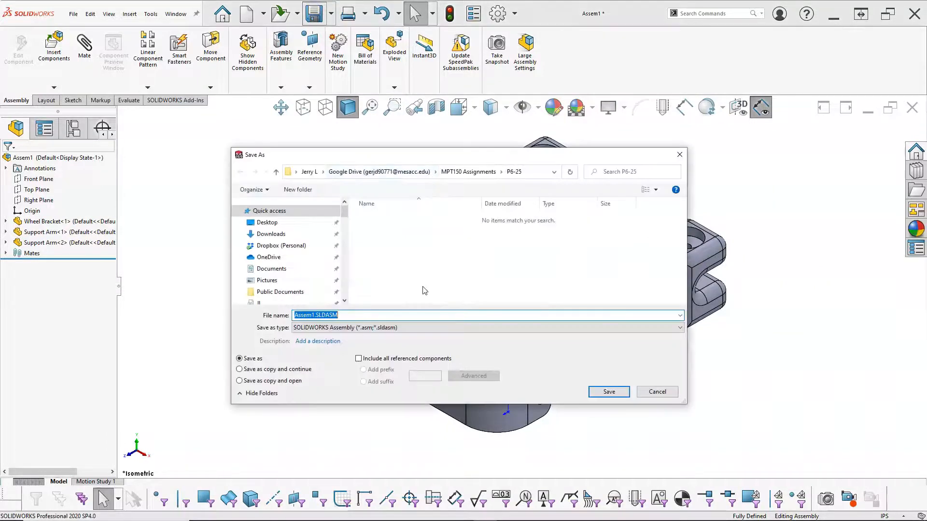
pyautogui.write('P6')
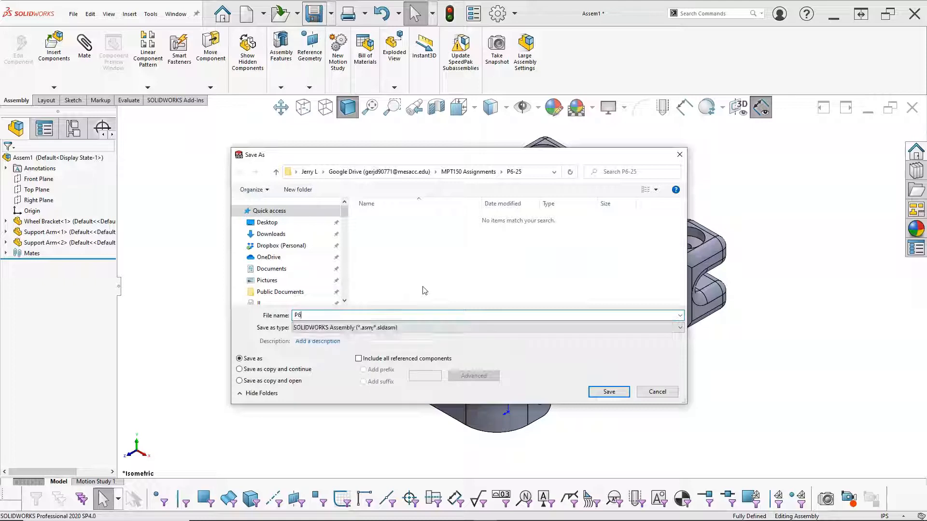
pyautogui.write('-25 Assembl')
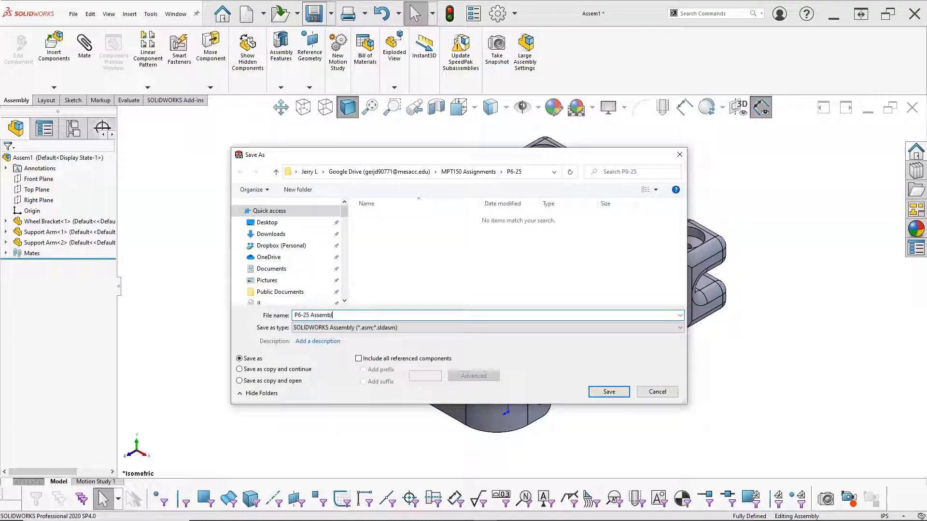
pyautogui.press('Return')
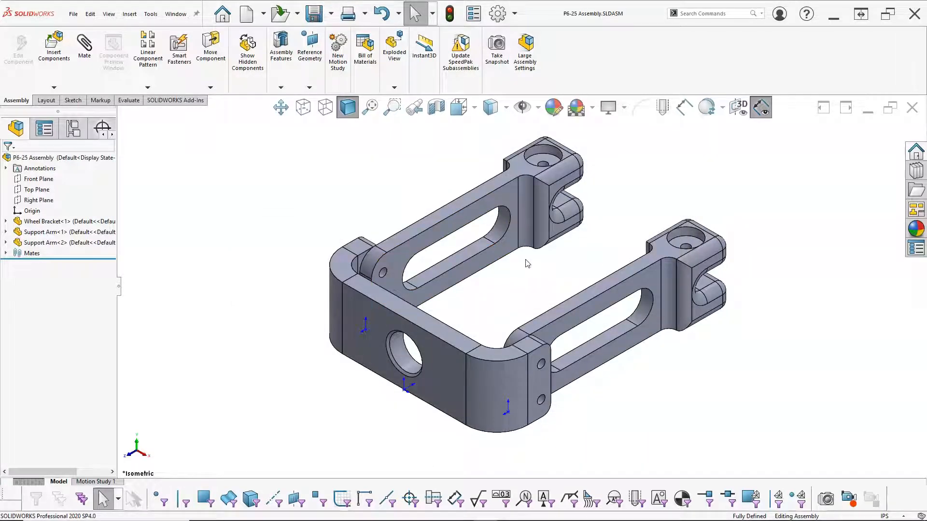
# Step: Insert the Pivot Shaft.SLDPRT part, rotated 90° about the Y axis, and place it beside the slotted ends of the support arms
pyautogui.click(53, 46)
pyautogui.click(56, 272)
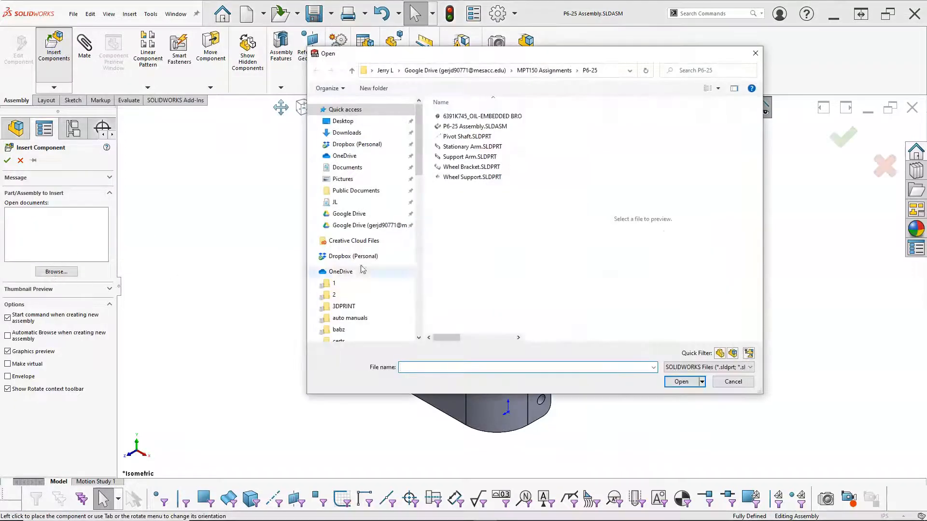
pyautogui.click(475, 137)
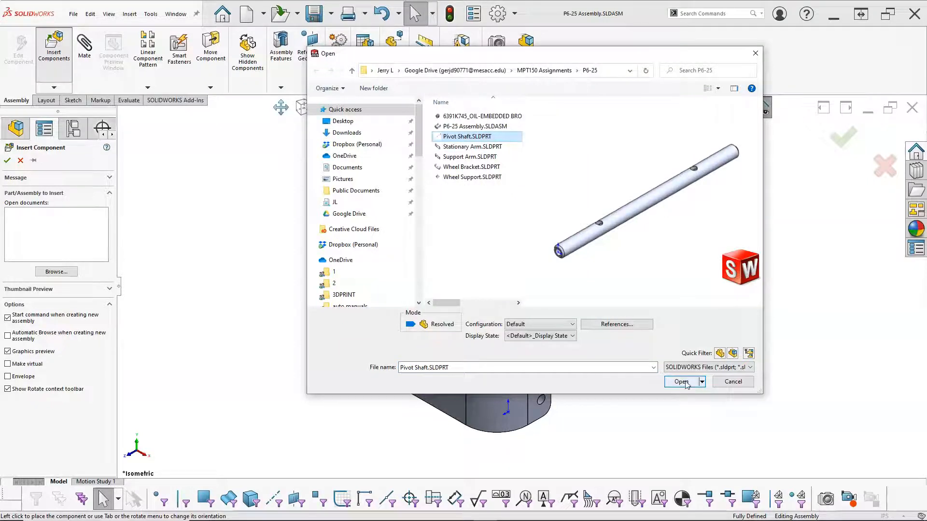
pyautogui.click(686, 383)
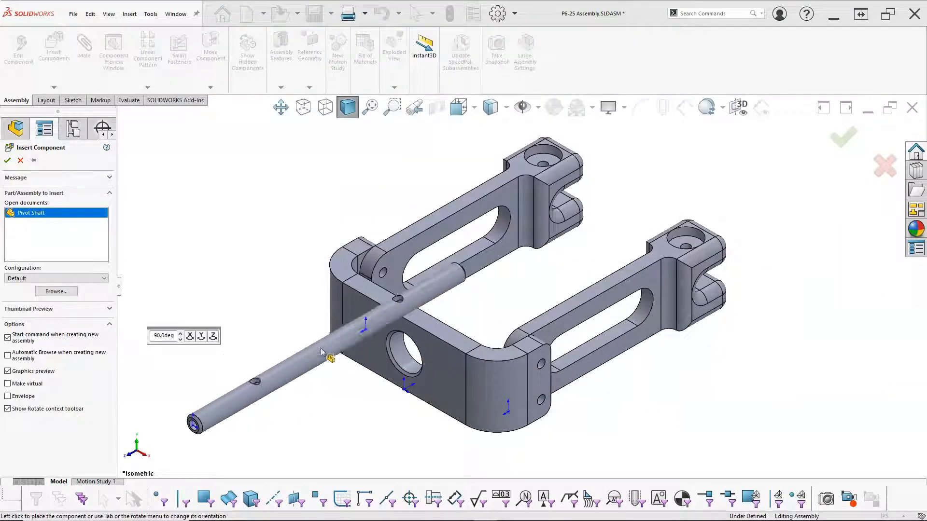
pyautogui.click(202, 336)
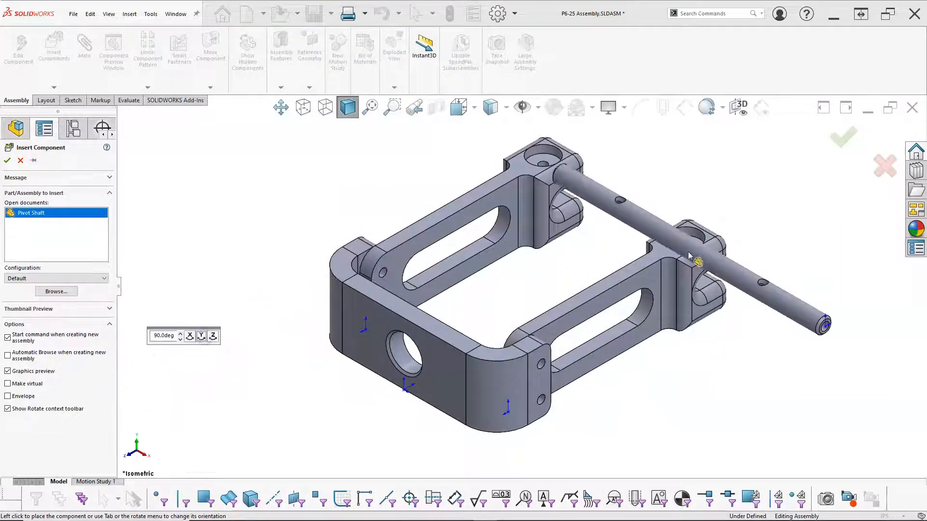
pyautogui.click(731, 272)
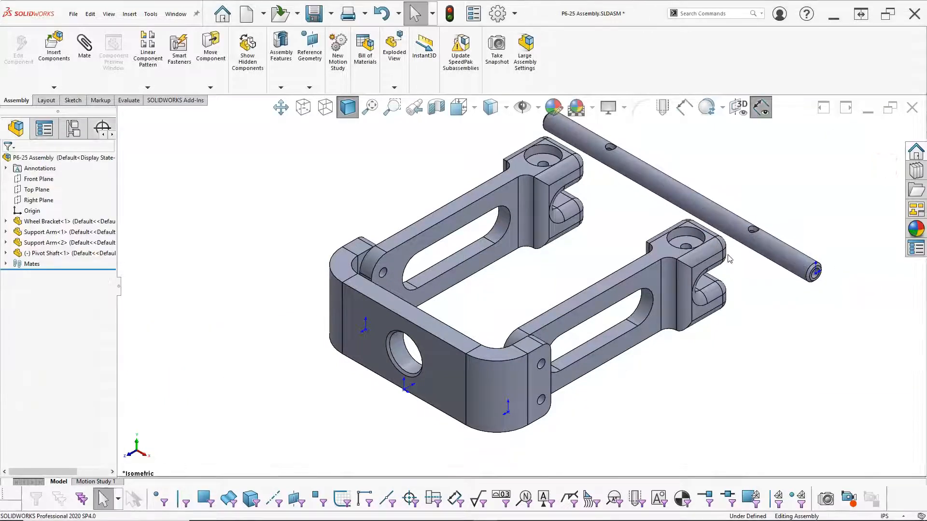
# Step: Mate the pivot shaft's cross hole nearest the first support arm concentric with the small hole inside that arm's counterbore
pyautogui.scroll(-3, 738, 241)
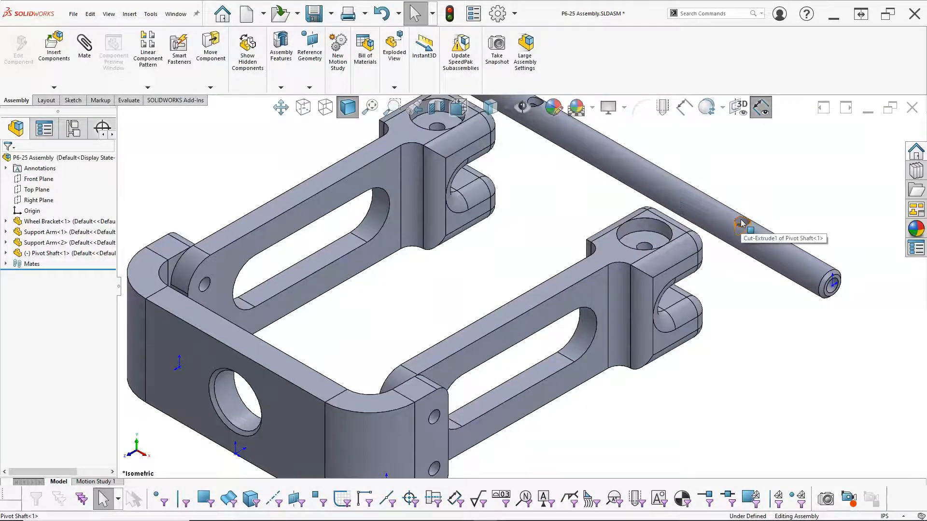
pyautogui.click(743, 221)
pyautogui.moveTo(742, 304); pyautogui.dragTo(742, 328, button='middle')
pyautogui.scroll(-4, 670, 254)
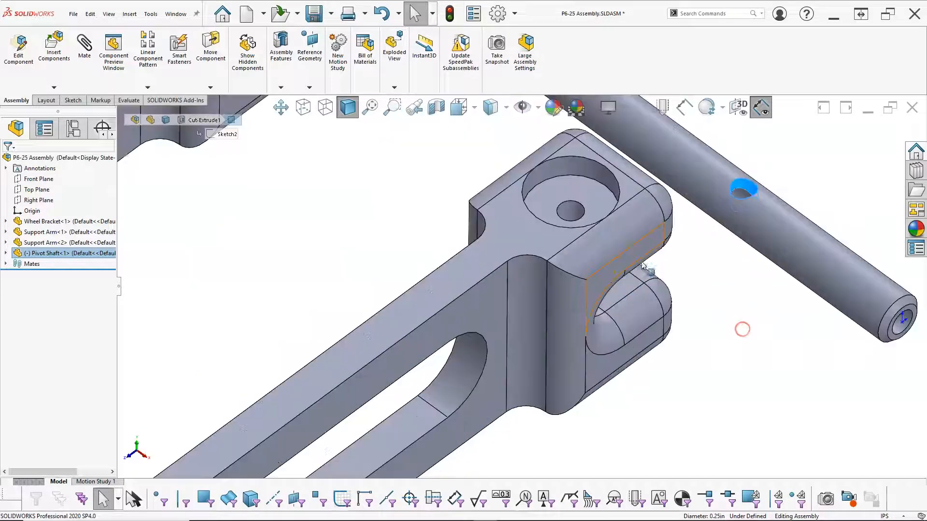
pyautogui.keyDown('ctrl'); pyautogui.click(572, 214); pyautogui.keyUp('ctrl')
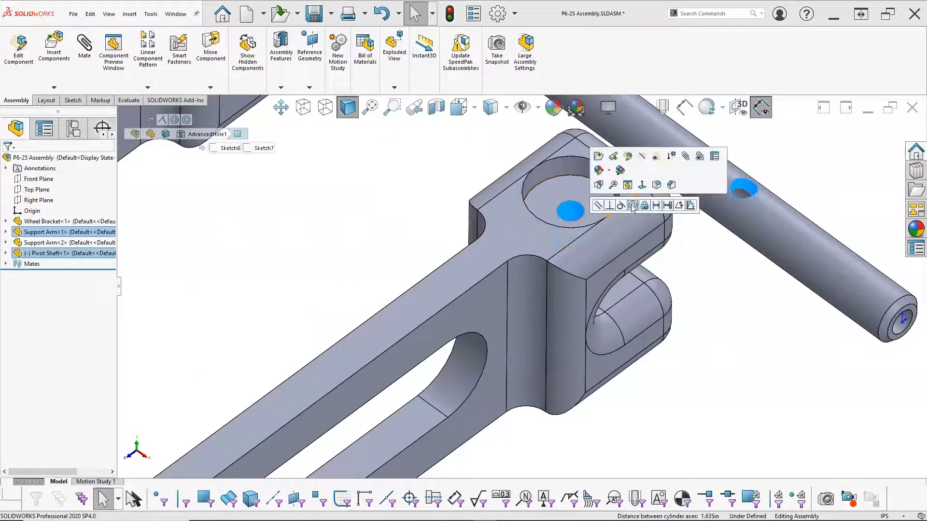
pyautogui.click(632, 207)
# Step: Mate the pivot shaft's other cross hole concentric with the small hole inside the second support arm's counterbore
pyautogui.scroll(5, 461, 220)
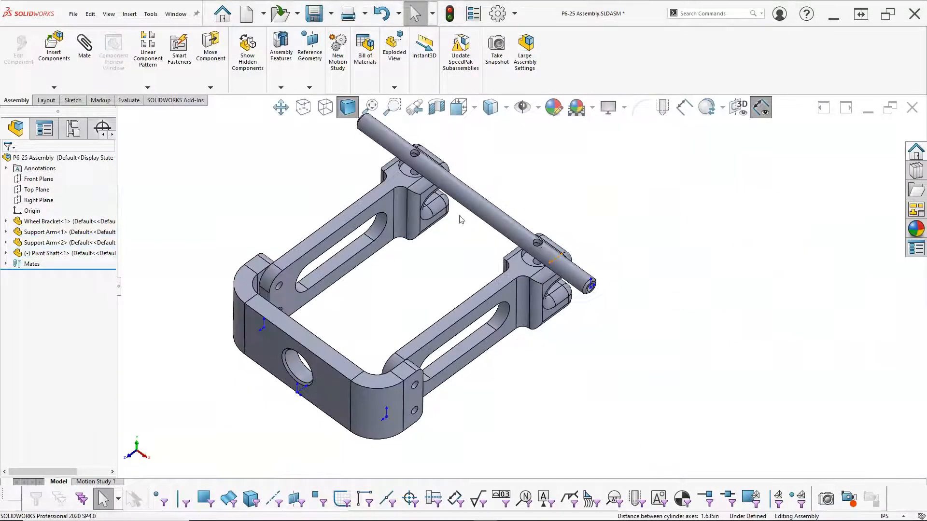
pyautogui.scroll(-5, 426, 155)
pyautogui.moveTo(438, 193); pyautogui.dragTo(542, 201)
pyautogui.scroll(-3, 535, 196)
pyautogui.click(494, 169)
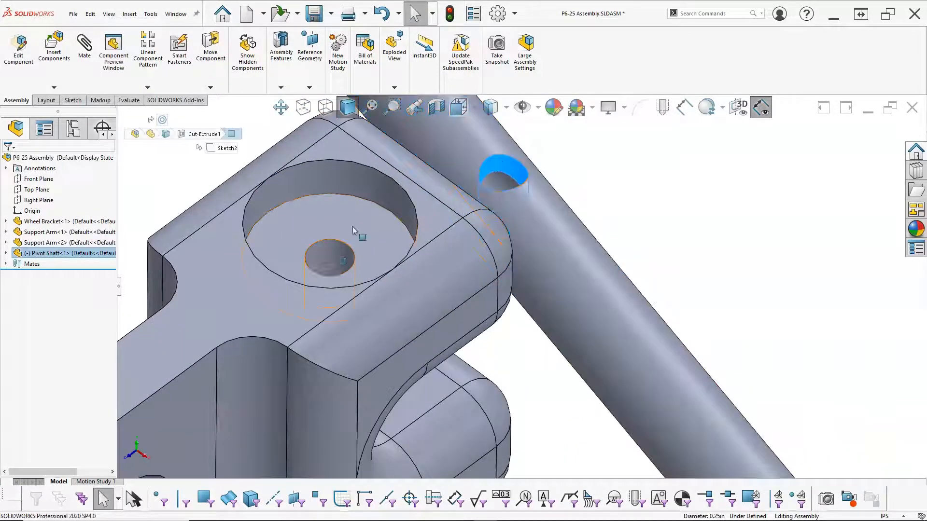
pyautogui.keyDown('ctrl'); pyautogui.click(332, 255); pyautogui.keyUp('ctrl')
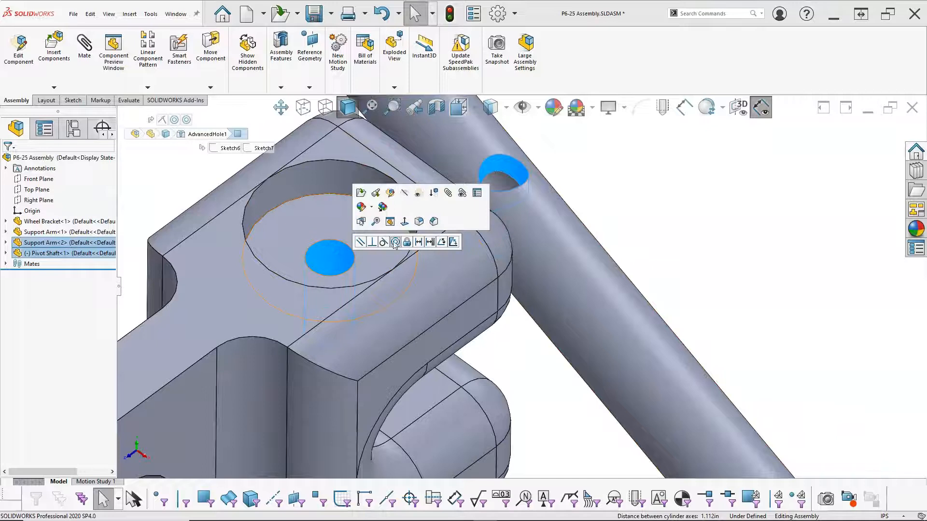
pyautogui.click(394, 242)
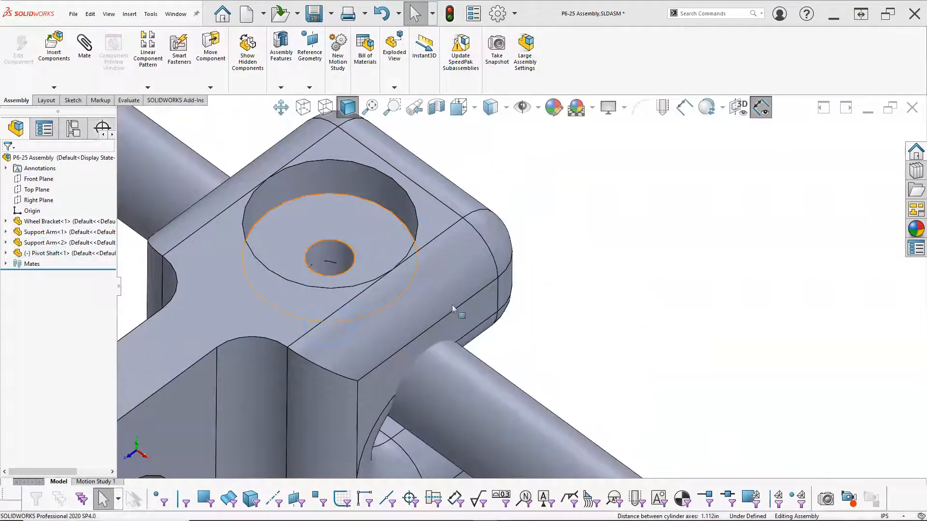
# Step: Mate the pivot shaft's outer cylindrical face concentric with the rounded slot face of the second support arm
pyautogui.scroll(5, 453, 308)
pyautogui.moveTo(597, 325); pyautogui.dragTo(621, 339, button='middle')
pyautogui.scroll(-3, 621, 339)
pyautogui.click(636, 339)
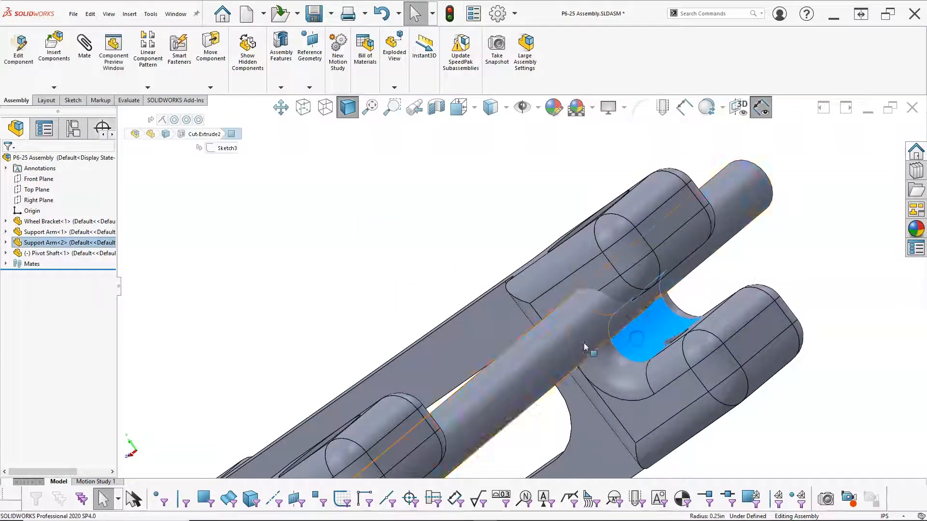
pyautogui.keyDown('ctrl'); pyautogui.click(582, 338); pyautogui.keyUp('ctrl')
pyautogui.click(645, 335)
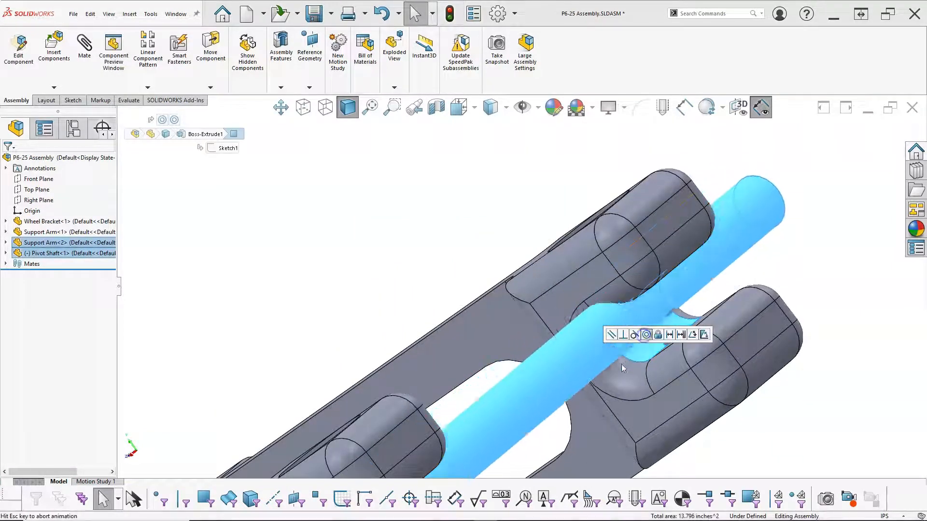
pyautogui.click(801, 389)
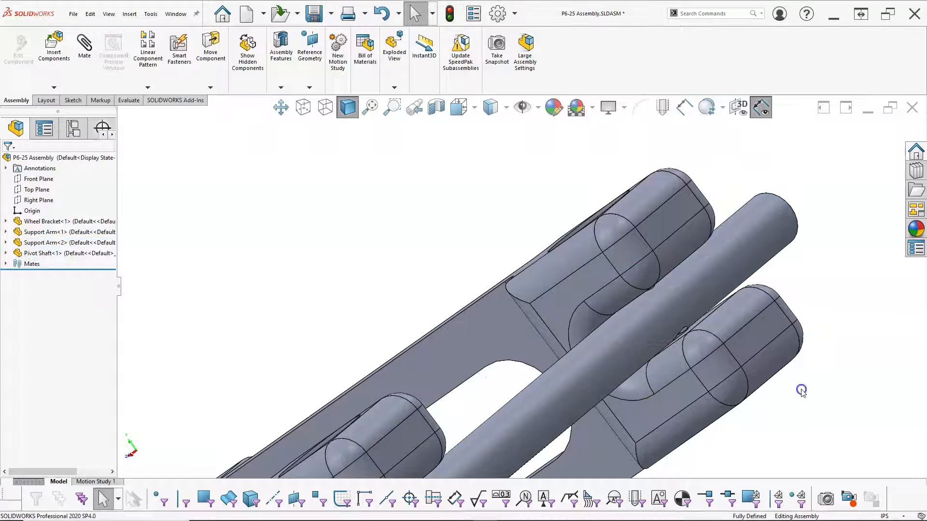
# Step: Examine the fit of the pivot shaft in both support arms in isometric view and from other angles
pyautogui.hotkey('ctrl', '7')
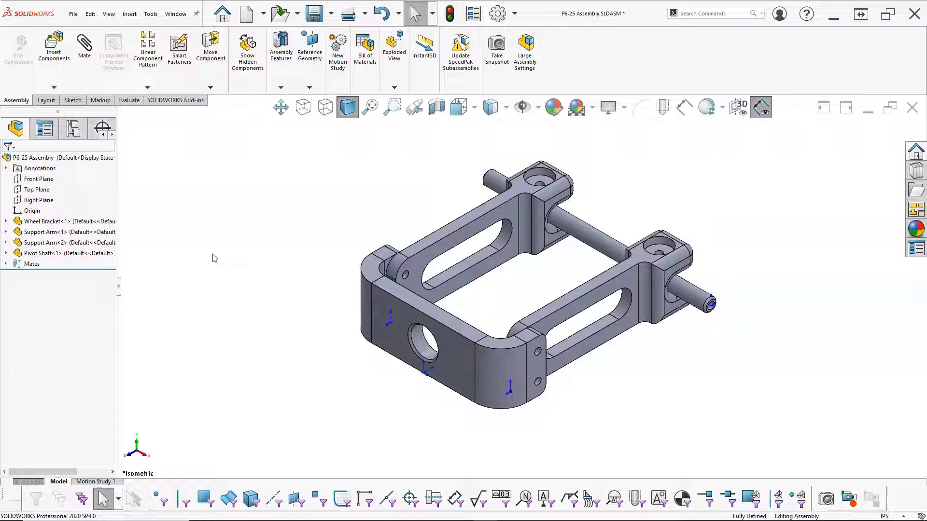
pyautogui.moveTo(531, 299); pyautogui.dragTo(479, 272, button='middle')
pyautogui.scroll(-3, 631, 287)
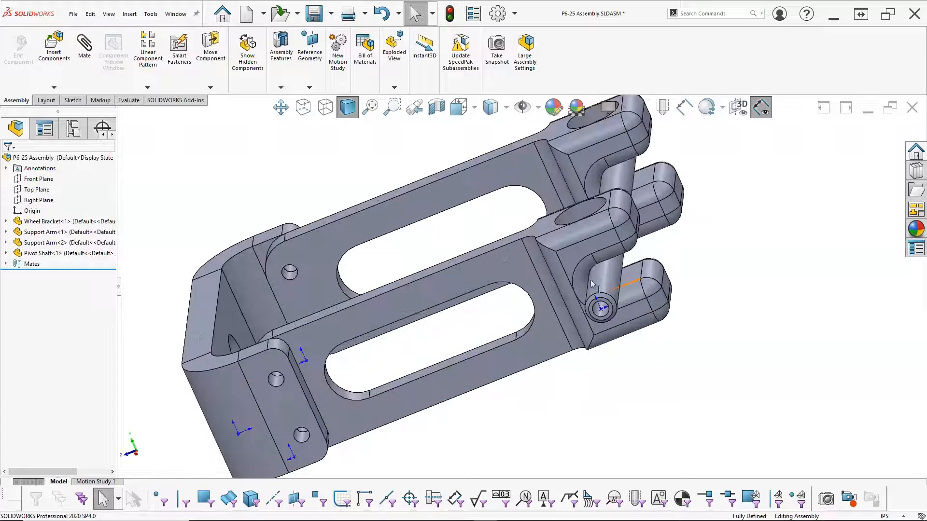
pyautogui.scroll(8, 587, 280)
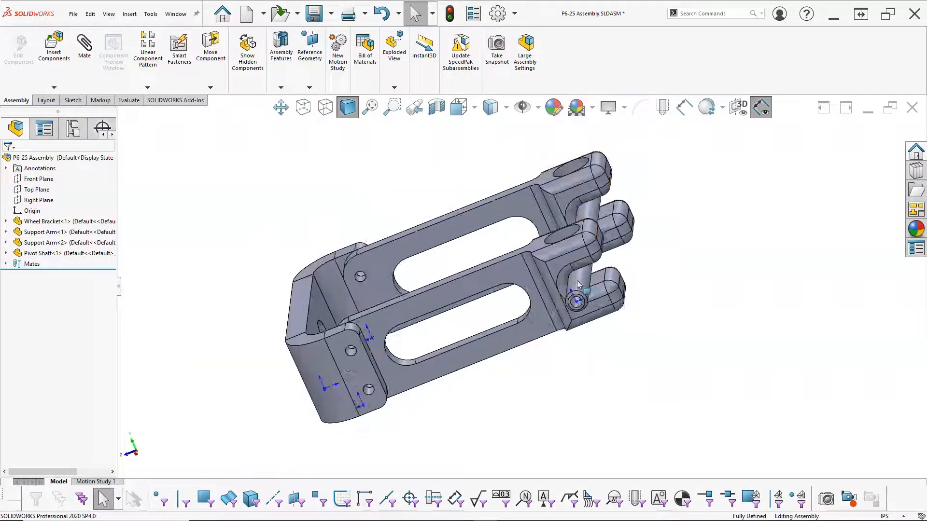
pyautogui.moveTo(617, 295); pyautogui.dragTo(631, 316, button='middle')
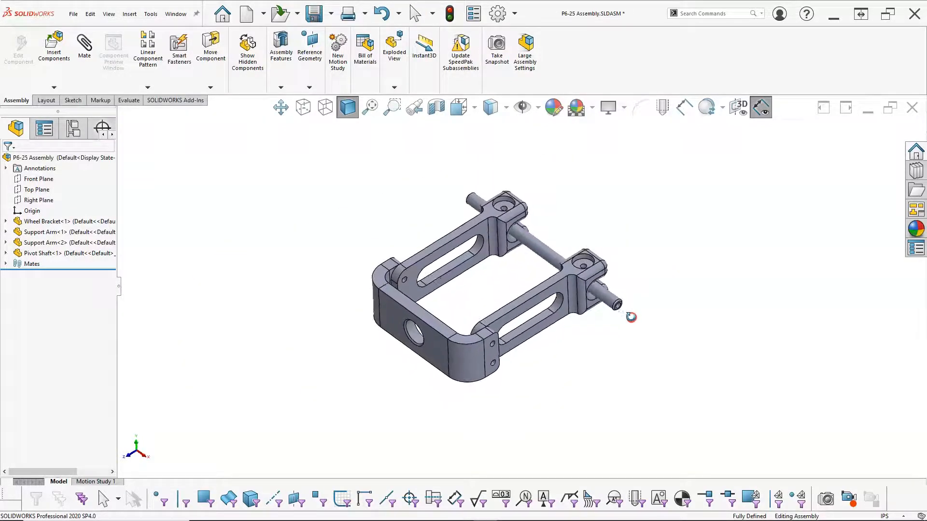
pyautogui.scroll(-2, 491, 308)
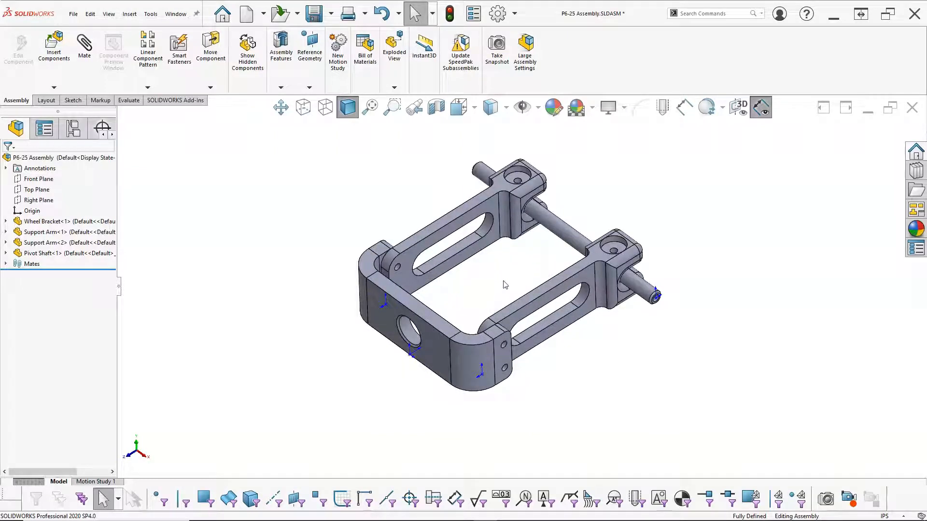
pyautogui.moveTo(526, 258)
pyautogui.mouseDown(button='middle')
pyautogui.moveTo(530, 242)
pyautogui.moveTo(524, 252)
pyautogui.mouseUp(button='middle')
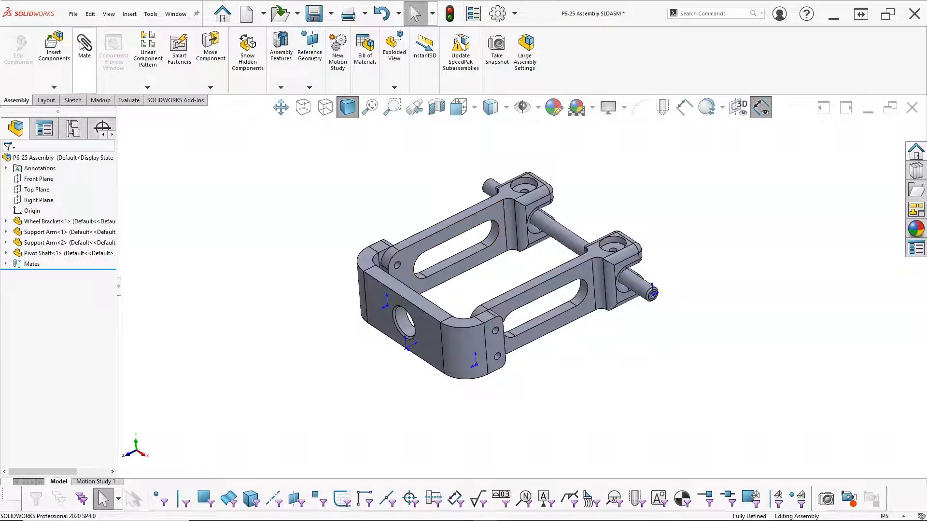
# Step: Insert the Wheel Support.SLDPRT part, rotated 90° about the X axis, and place it in front of the wheel bracket
pyautogui.click(54, 46)
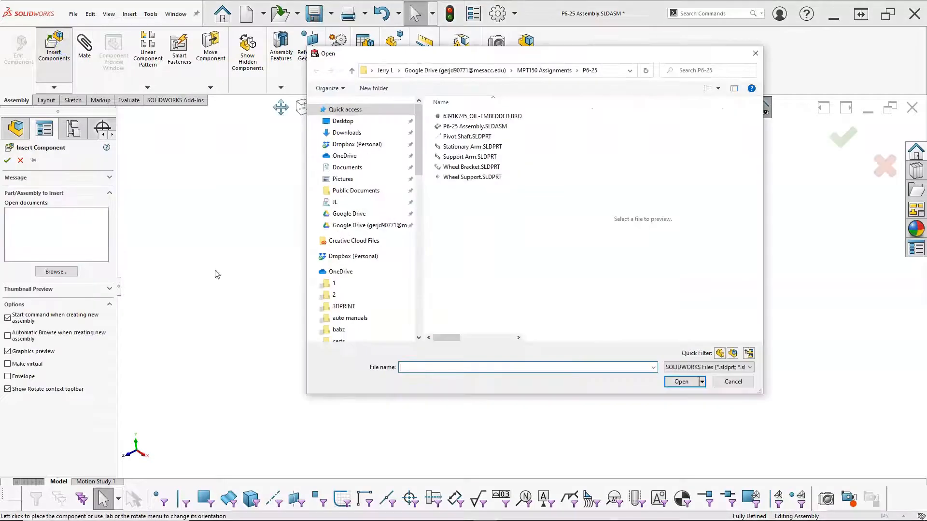
pyautogui.click(483, 177)
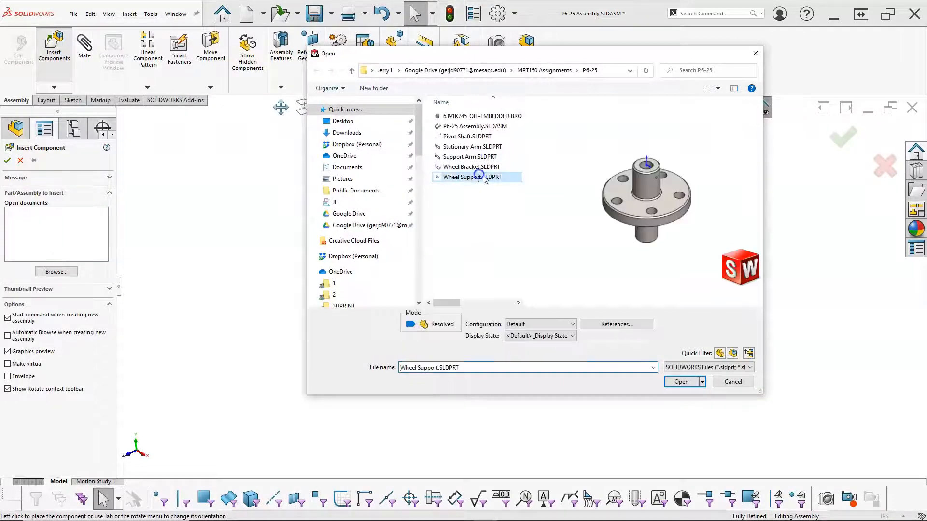
pyautogui.click(679, 381)
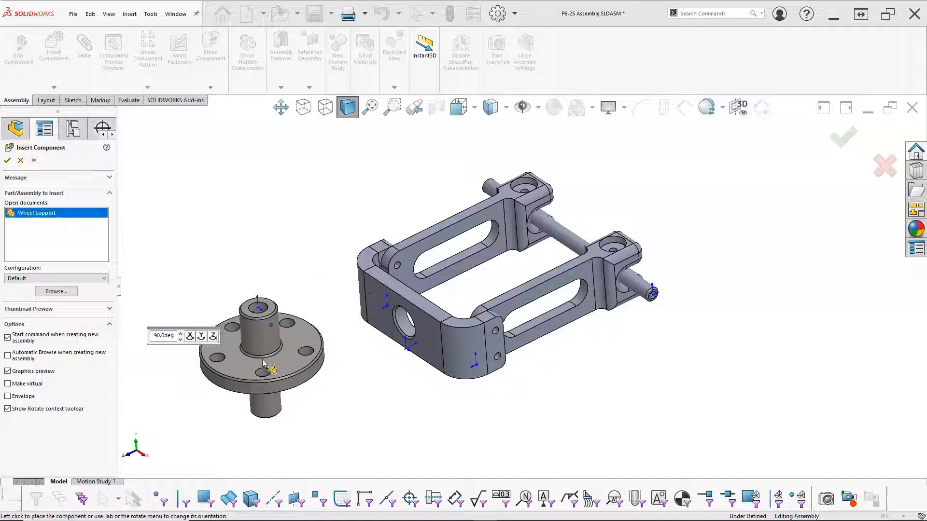
pyautogui.click(189, 337)
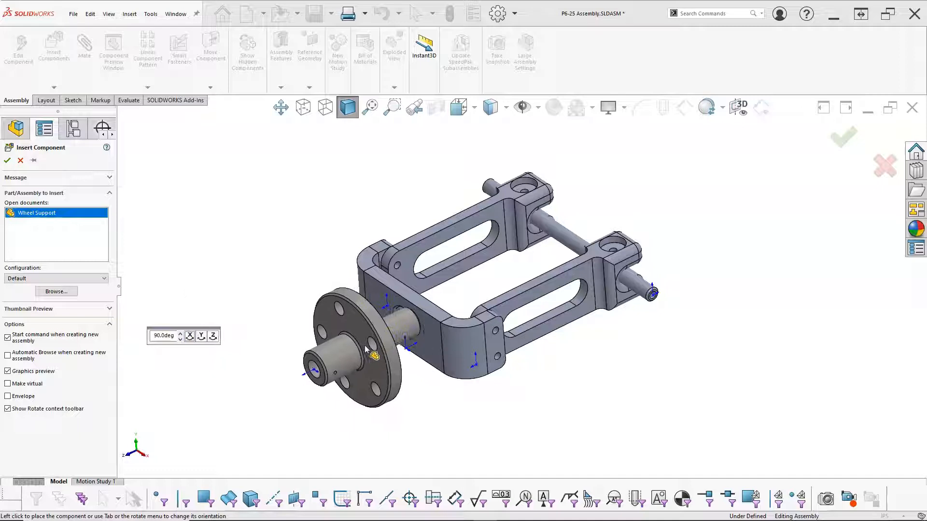
pyautogui.click(358, 348)
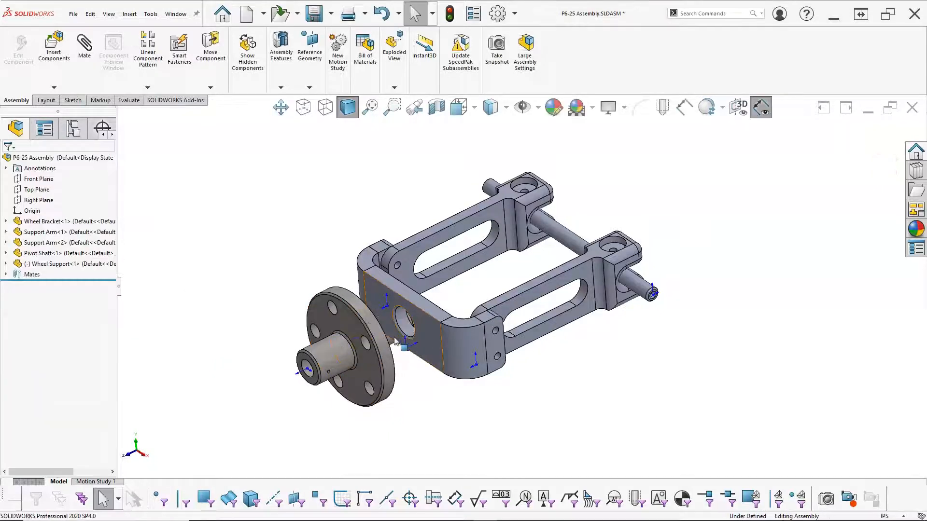
# Step: Mate the wheel support's rear shank concentric with the large hole in the wheel bracket
pyautogui.scroll(-5, 392, 348)
pyautogui.click(437, 313)
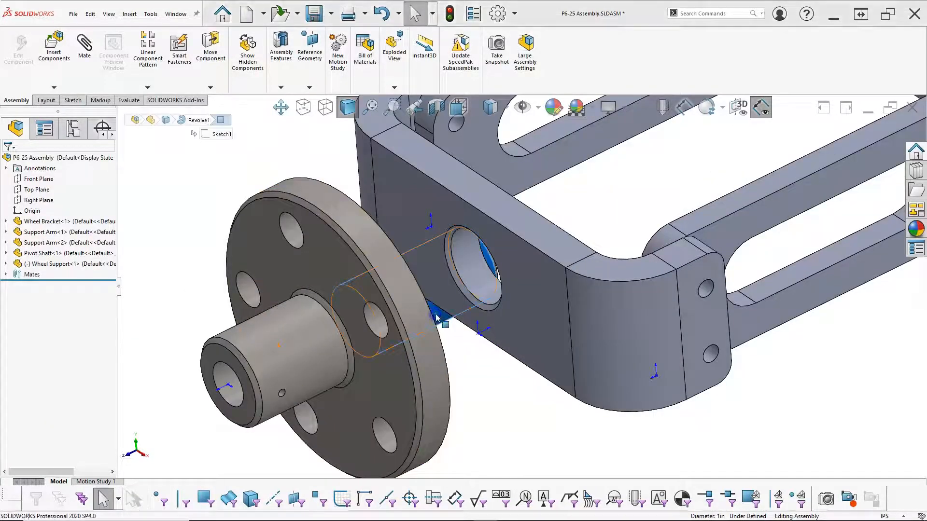
pyautogui.keyDown('ctrl'); pyautogui.click(472, 274); pyautogui.keyUp('ctrl')
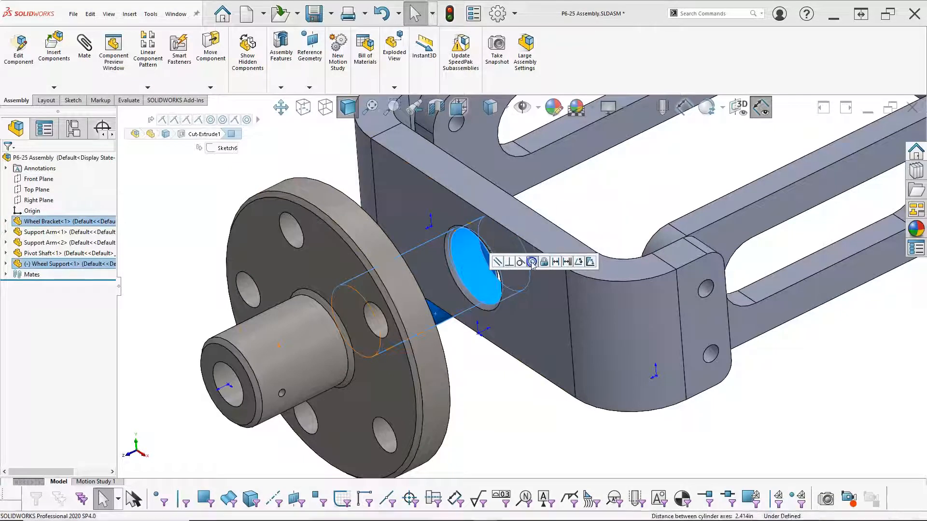
pyautogui.click(497, 285)
pyautogui.click(568, 444)
# Step: Mate the back face of the wheel support's flange coincident with the outer face of the wheel bracket
pyautogui.moveTo(531, 345); pyautogui.dragTo(449, 333)
pyautogui.moveTo(449, 333); pyautogui.dragTo(472, 328, button='middle')
pyautogui.click(396, 230)
pyautogui.moveTo(497, 271); pyautogui.dragTo(531, 265, button='middle')
pyautogui.scroll(-5, 434, 217)
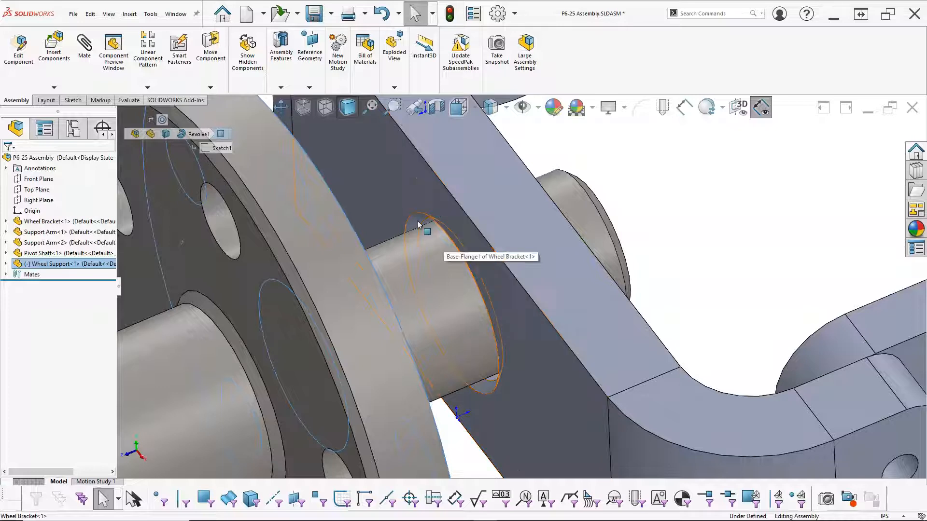
pyautogui.click(436, 214)
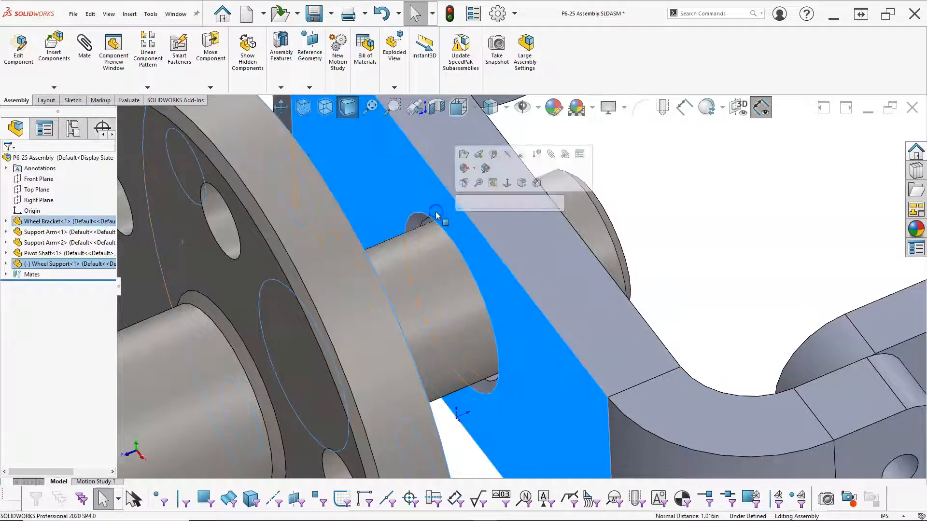
pyautogui.moveTo(462, 204); pyautogui.dragTo(600, 234, button='middle')
pyautogui.press('Escape')
pyautogui.click(734, 282)
# Step: Rotate the wheel support about its axis in the bracket to check its remaining freedom of movement
pyautogui.scroll(2, 734, 283)
pyautogui.moveTo(682, 261); pyautogui.dragTo(660, 232, button='middle')
pyautogui.scroll(4, 507, 288)
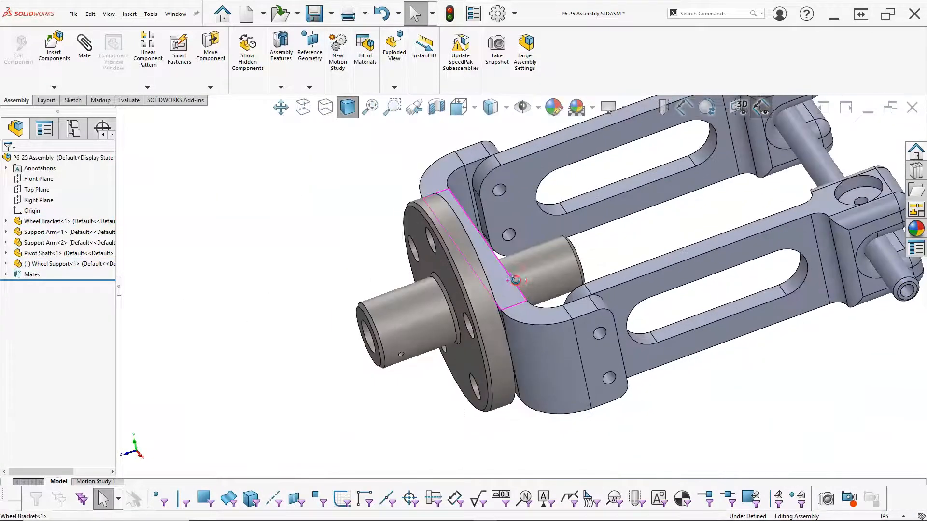
pyautogui.moveTo(511, 278); pyautogui.dragTo(527, 276, button='middle')
pyautogui.moveTo(444, 234); pyautogui.dragTo(475, 324)
pyautogui.moveTo(539, 305); pyautogui.dragTo(429, 251, button='middle')
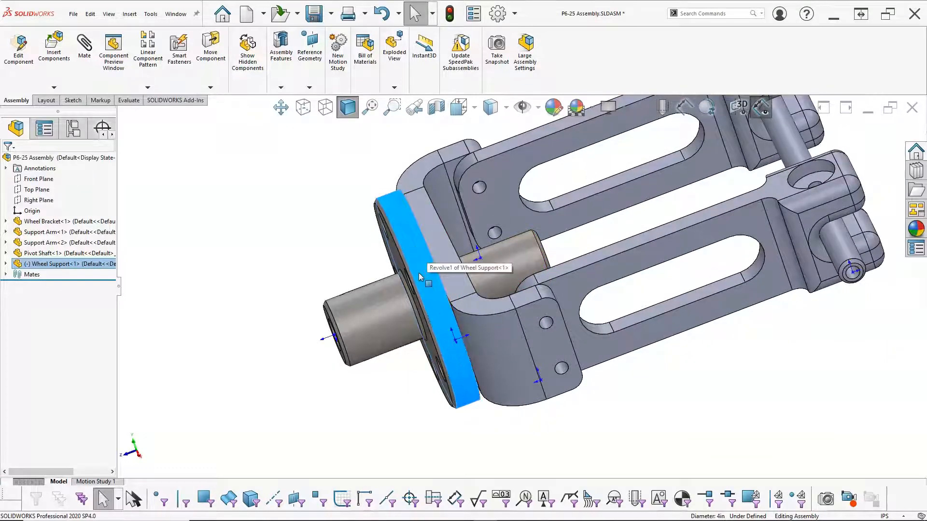
pyautogui.moveTo(451, 282)
pyautogui.mouseDown(button='middle')
pyautogui.moveTo(438, 291)
pyautogui.moveTo(455, 293)
pyautogui.mouseUp(button='middle')
pyautogui.click(447, 287)
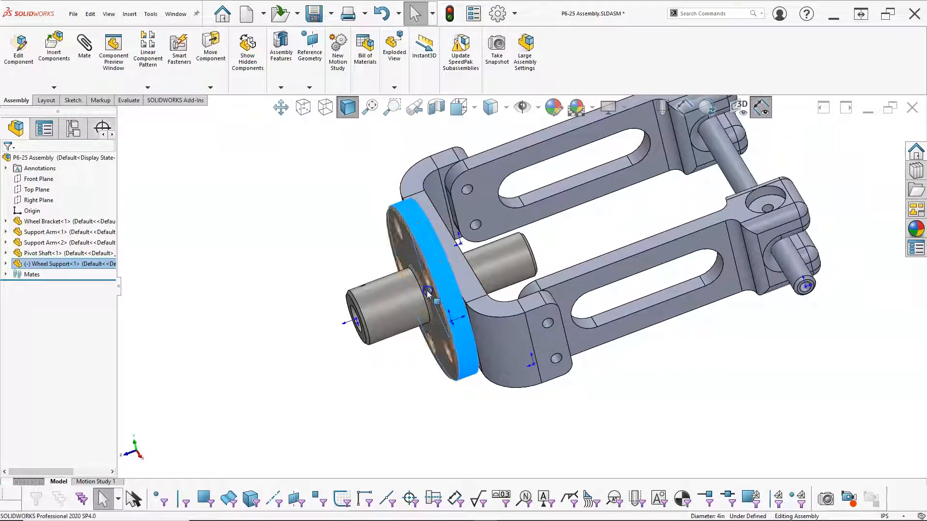
pyautogui.click(143, 275)
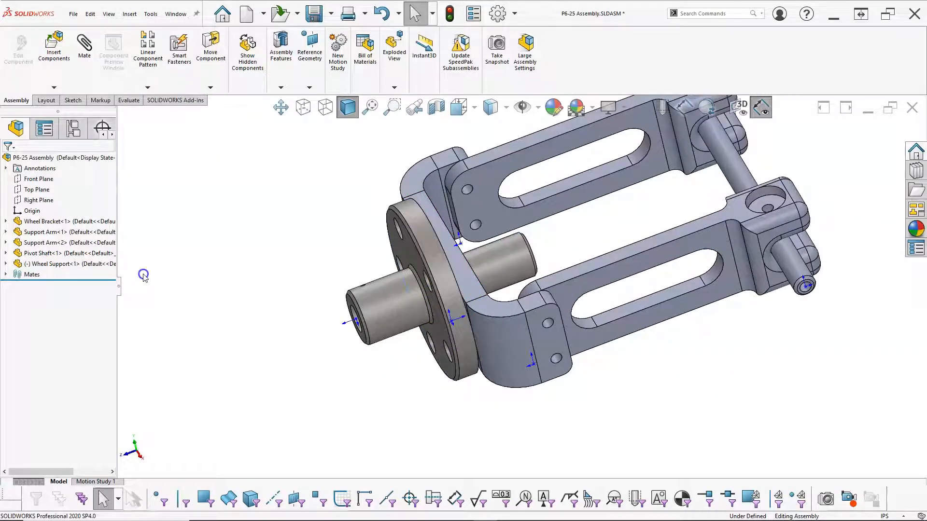
# Step: Suppress the coincident mate between the wheel support and the bracket, and slide the wheel support outward from the bracket
pyautogui.click(6, 264)
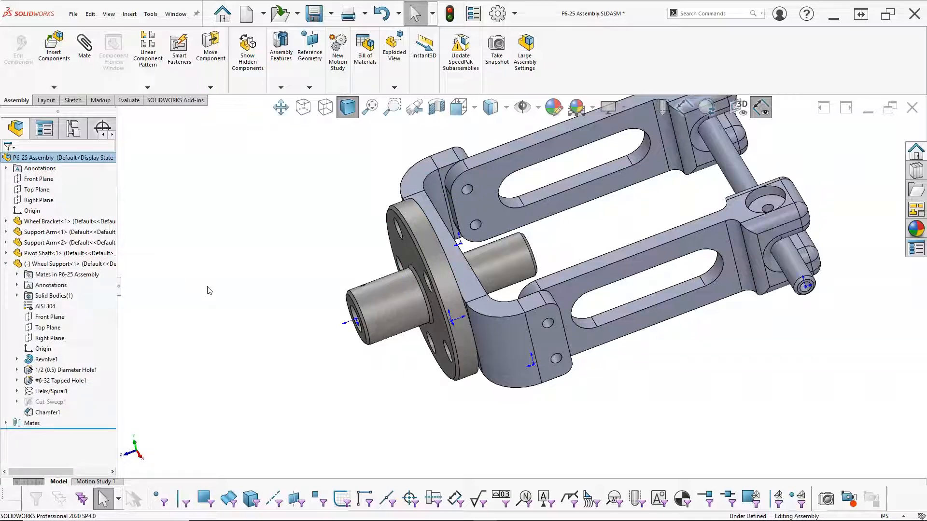
pyautogui.click(17, 275)
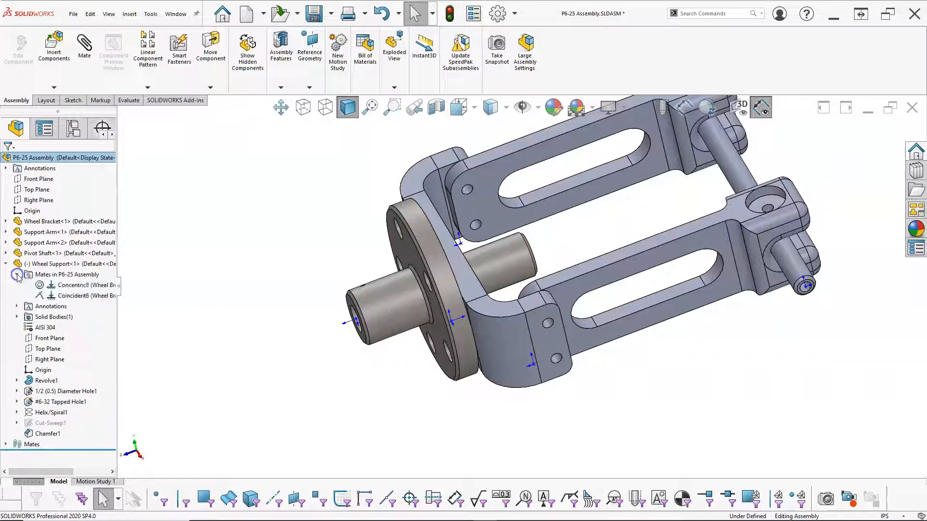
pyautogui.click(72, 296)
pyautogui.rightClick(72, 296)
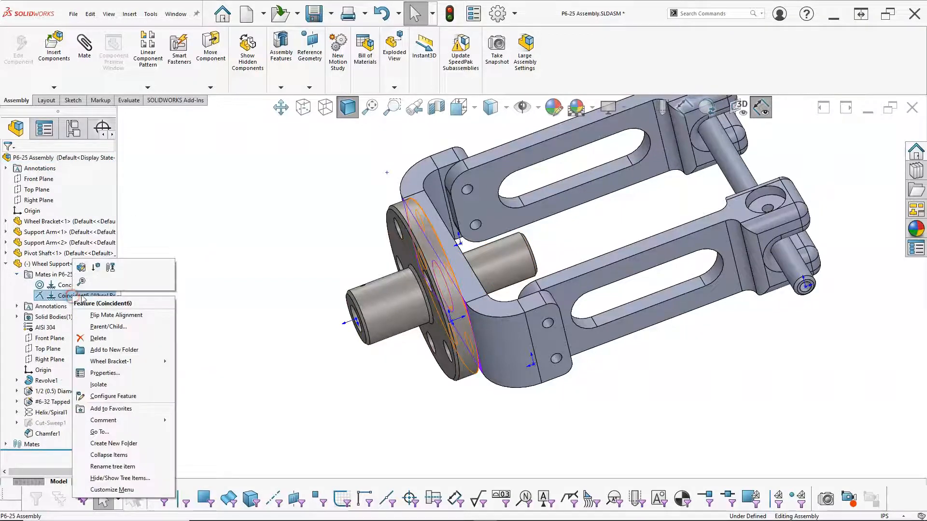
pyautogui.click(95, 267)
pyautogui.click(6, 264)
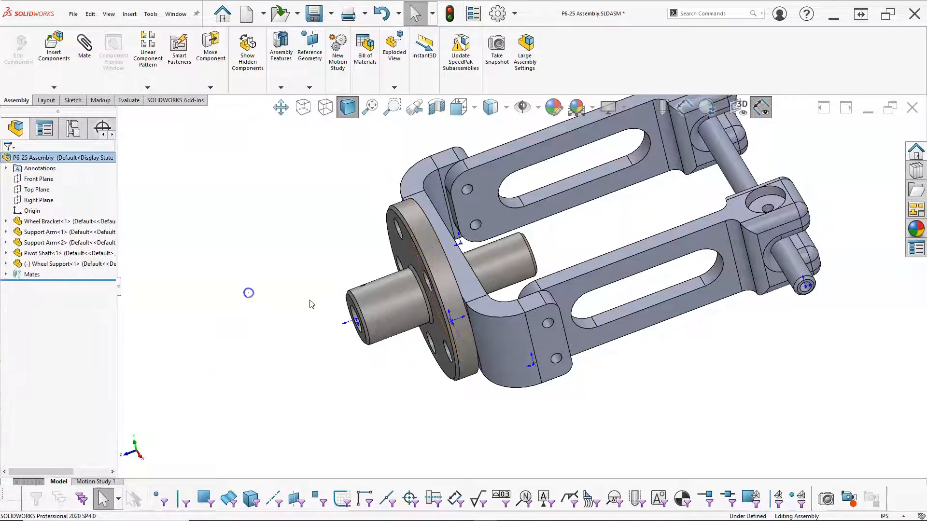
pyautogui.moveTo(401, 307); pyautogui.dragTo(326, 248)
# Step: Insert the 6391K745 oil-embedded bronze sleeve bearing, rotated 90° about Y, beside the near end of the pivot shaft
pyautogui.moveTo(326, 248); pyautogui.dragTo(348, 211, button='middle')
pyautogui.scroll(3, 526, 285)
pyautogui.scroll(-2, 685, 207)
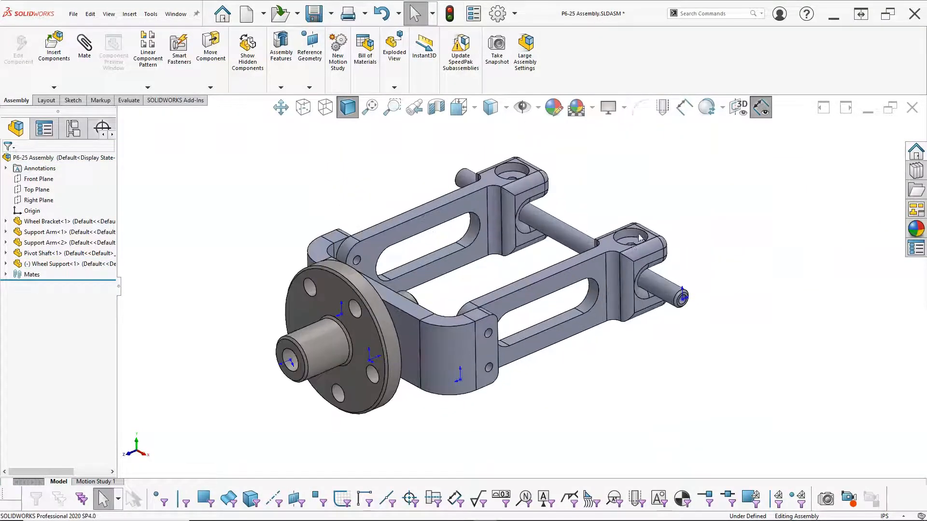
pyautogui.moveTo(628, 248); pyautogui.dragTo(624, 267, button='middle')
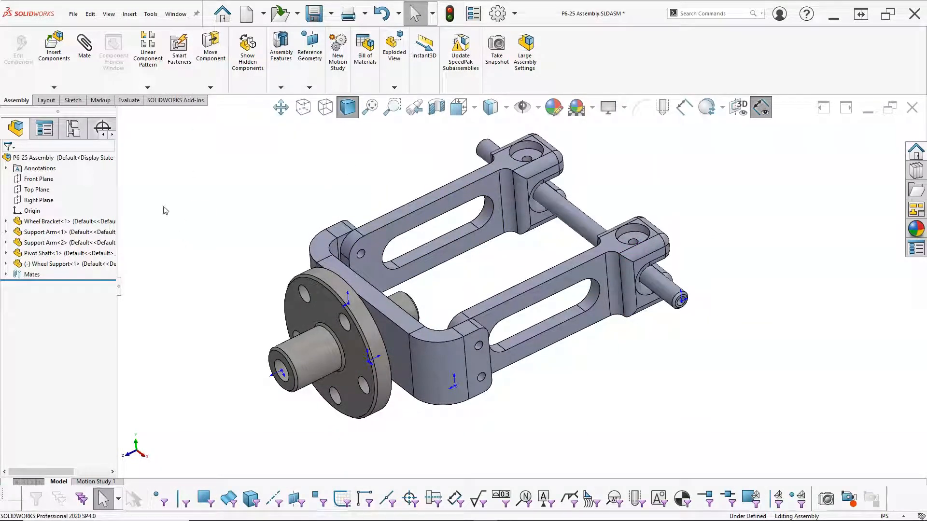
pyautogui.click(54, 46)
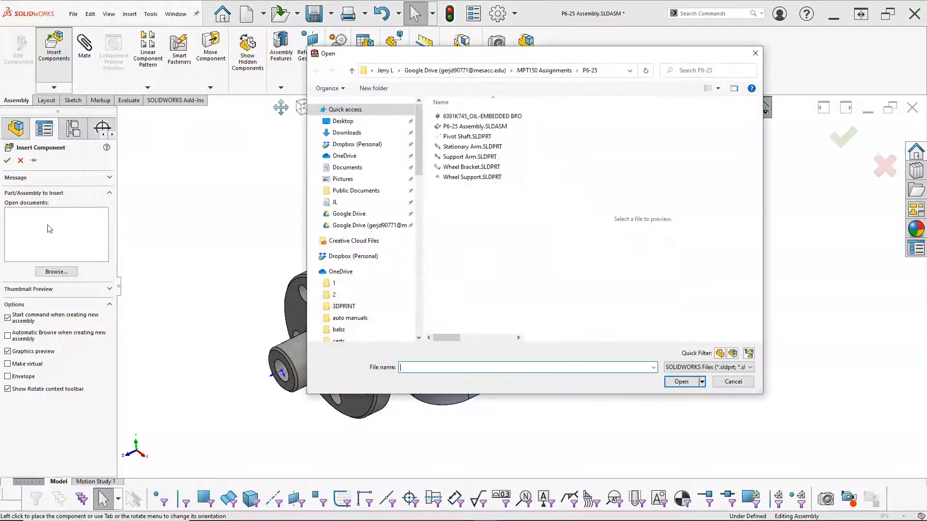
pyautogui.click(466, 116)
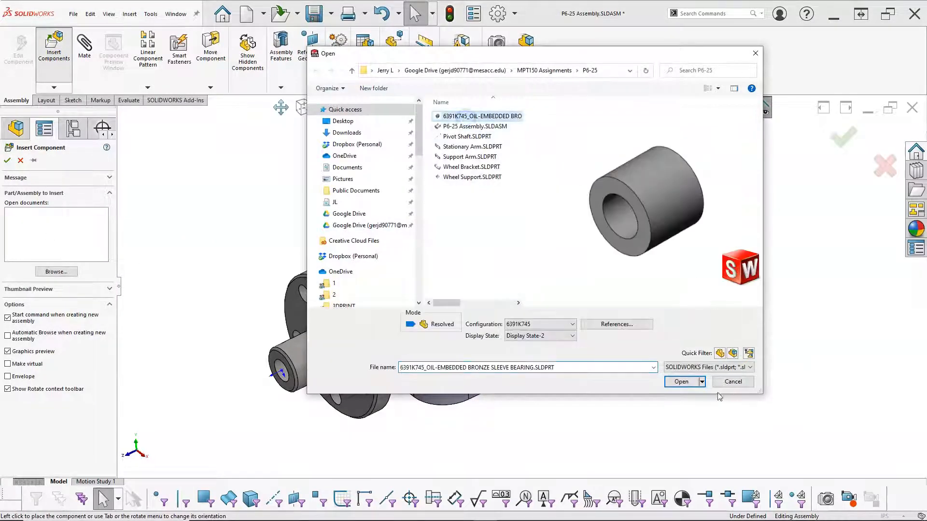
pyautogui.click(676, 383)
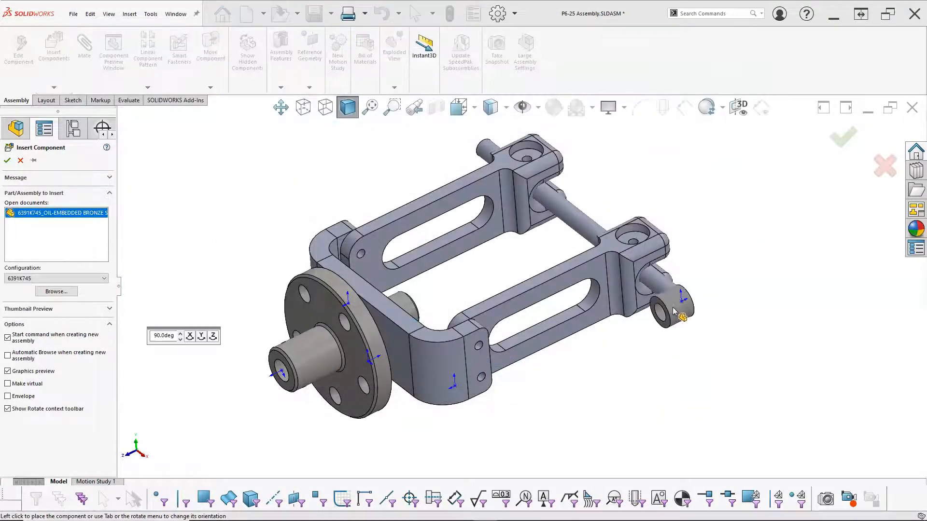
pyautogui.click(201, 337)
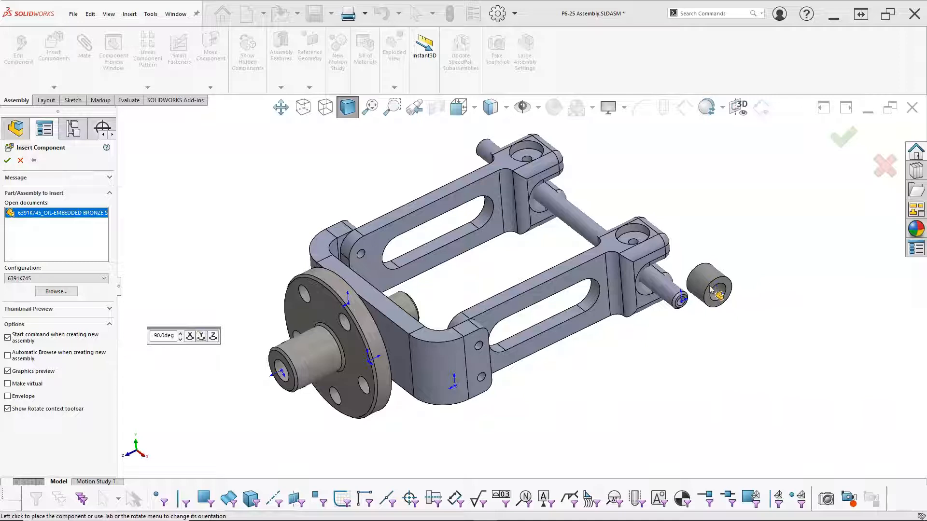
pyautogui.click(708, 288)
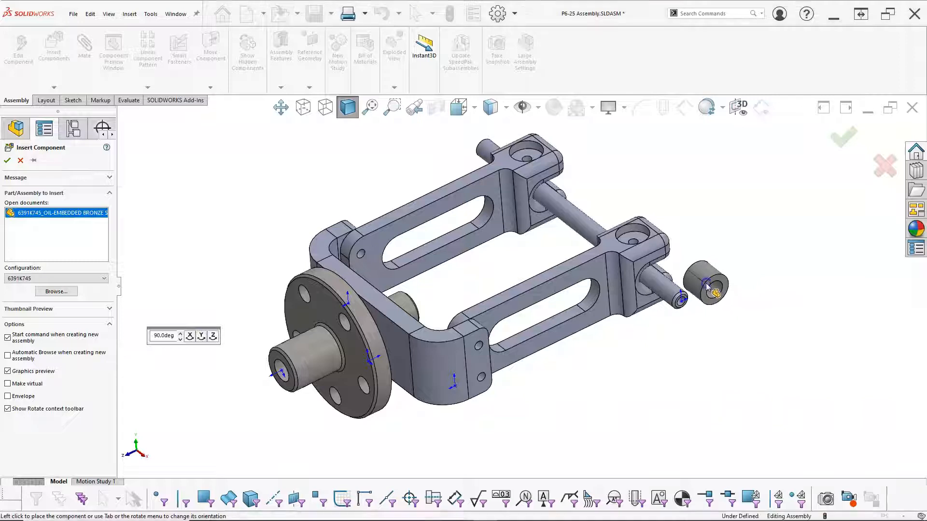
# Step: Mate the sleeve bearing's bore concentric with the pivot shaft and slide the bearing along the shaft toward the support arm
pyautogui.scroll(-5, 688, 292)
pyautogui.click(678, 263)
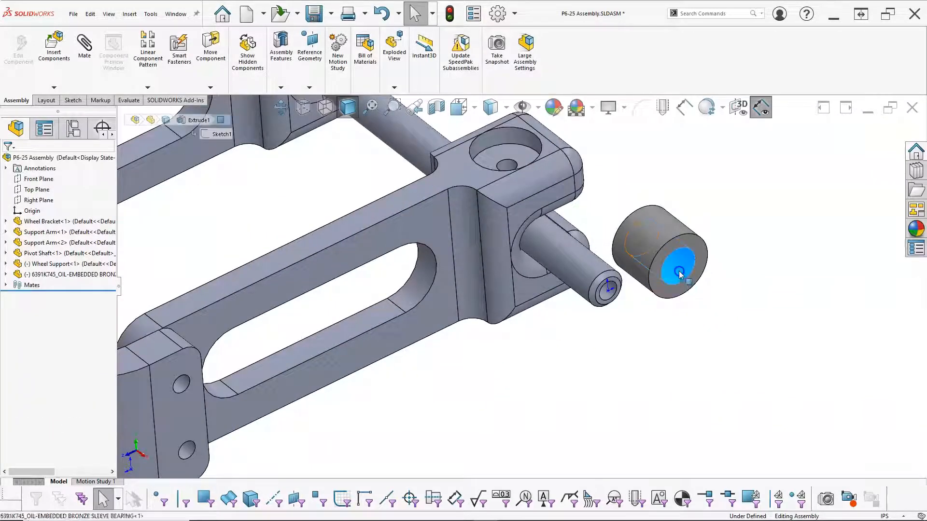
pyautogui.keyDown('ctrl'); pyautogui.click(592, 273); pyautogui.keyUp('ctrl')
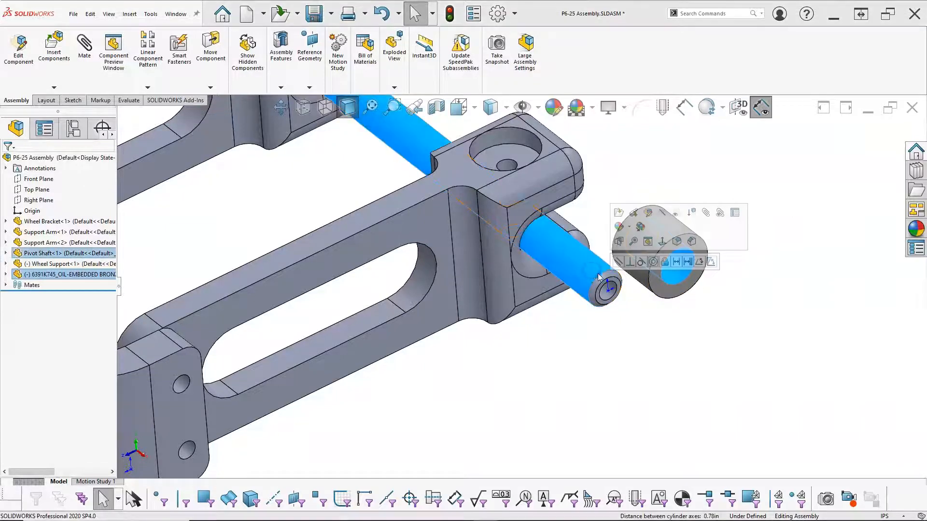
pyautogui.click(653, 262)
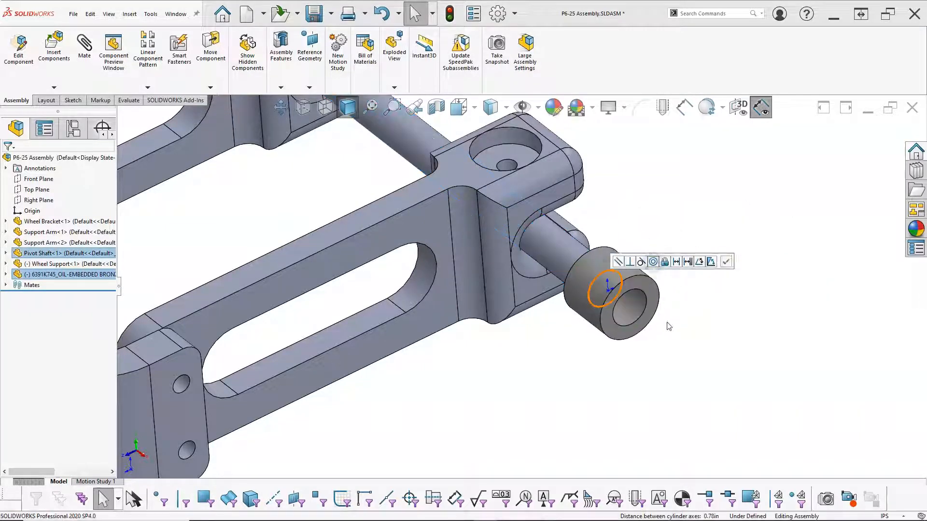
pyautogui.click(722, 261)
pyautogui.moveTo(604, 275); pyautogui.dragTo(565, 234)
# Step: Copy the sleeve bearing and place the copy beside the opposite end of the pivot shaft
pyautogui.scroll(5, 592, 268)
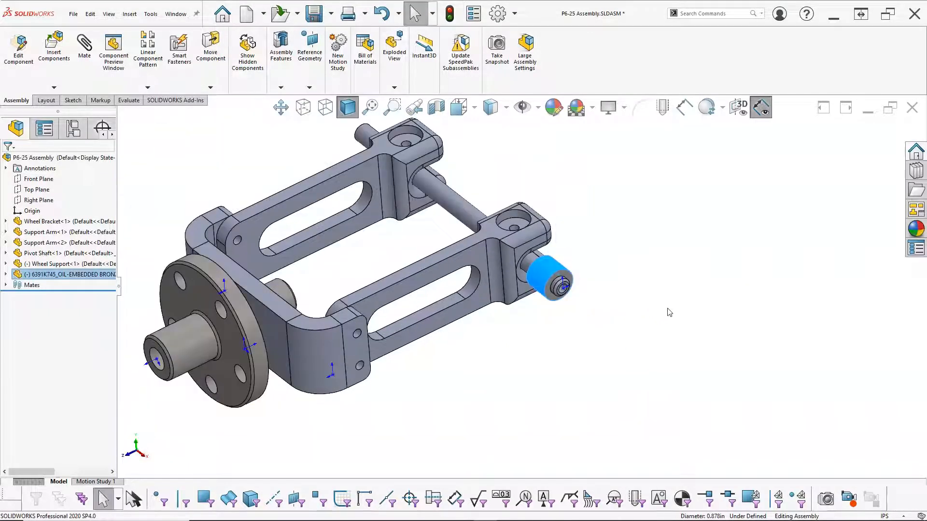
pyautogui.moveTo(433, 219)
pyautogui.mouseDown(button='middle')
pyautogui.moveTo(444, 217)
pyautogui.moveTo(466, 277)
pyautogui.mouseUp(button='middle')
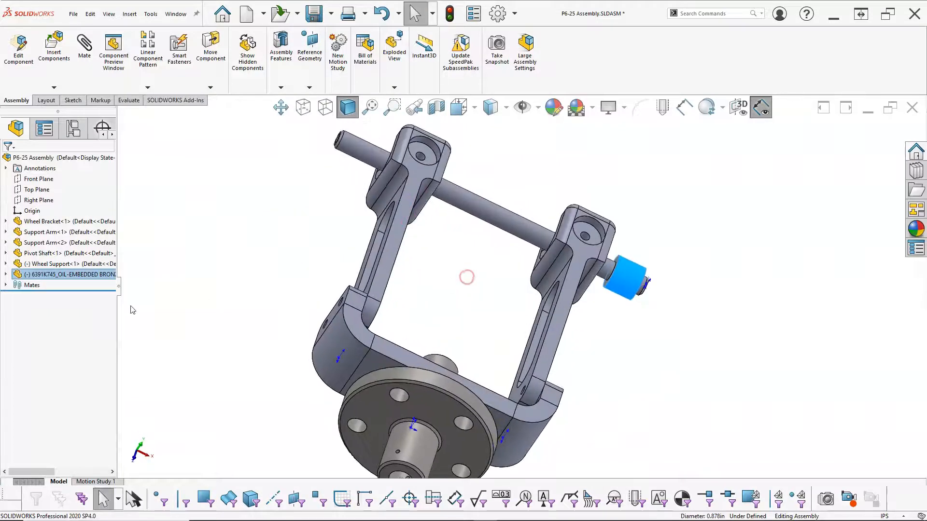
pyautogui.moveTo(39, 279); pyautogui.dragTo(223, 240)
pyautogui.moveTo(126, 266); pyautogui.dragTo(62, 276)
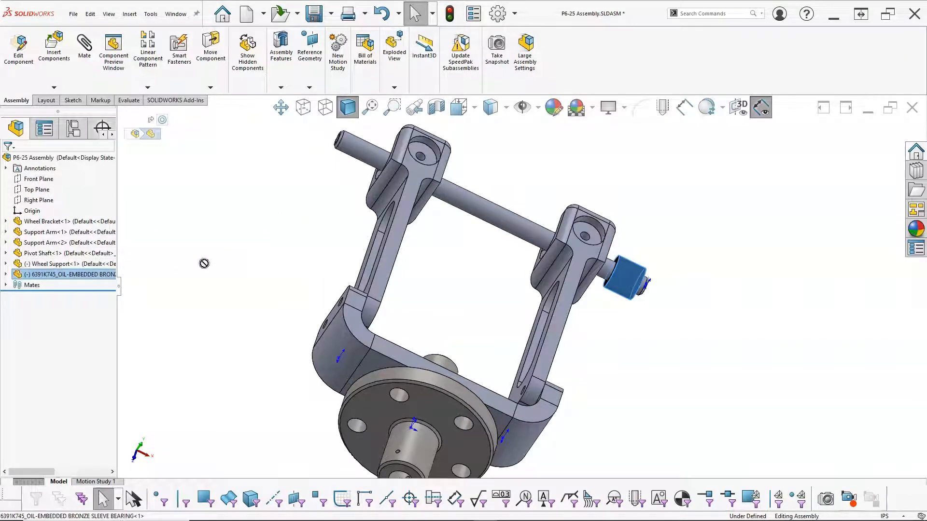
pyautogui.click(241, 256)
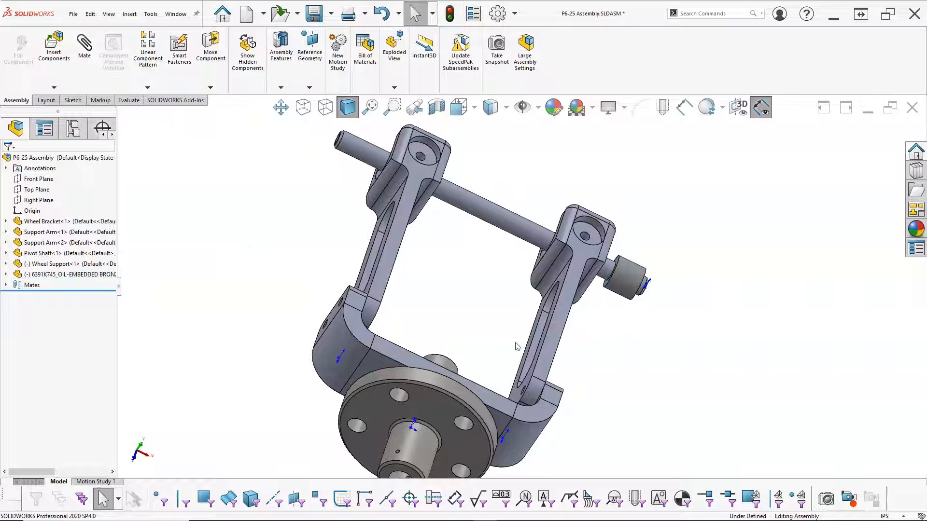
pyautogui.keyDown('ctrl'); pyautogui.moveTo(621, 280); pyautogui.dragTo(331, 182); pyautogui.keyUp('ctrl')
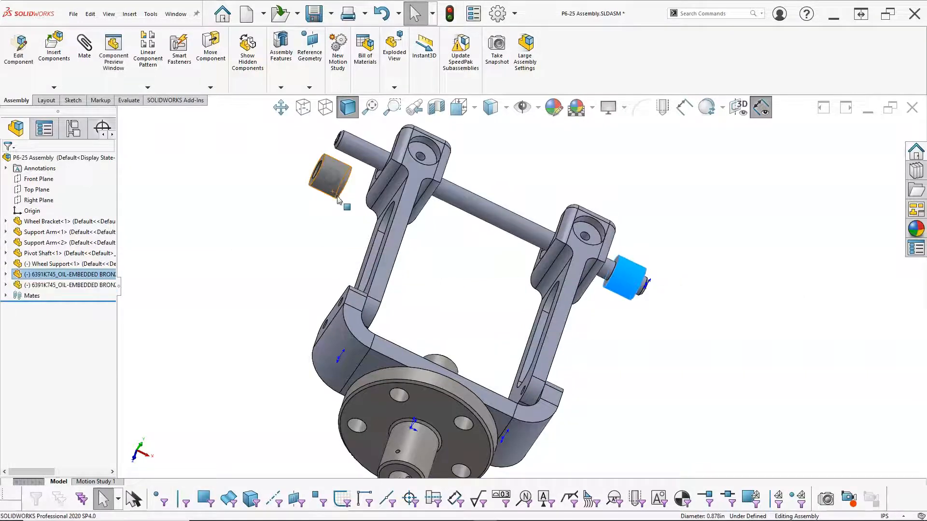
# Step: Mate the second sleeve bearing's bore concentric with the pivot shaft and slide the bearing into place near its support arm
pyautogui.scroll(-2, 299, 137)
pyautogui.moveTo(299, 138); pyautogui.dragTo(382, 230, button='middle')
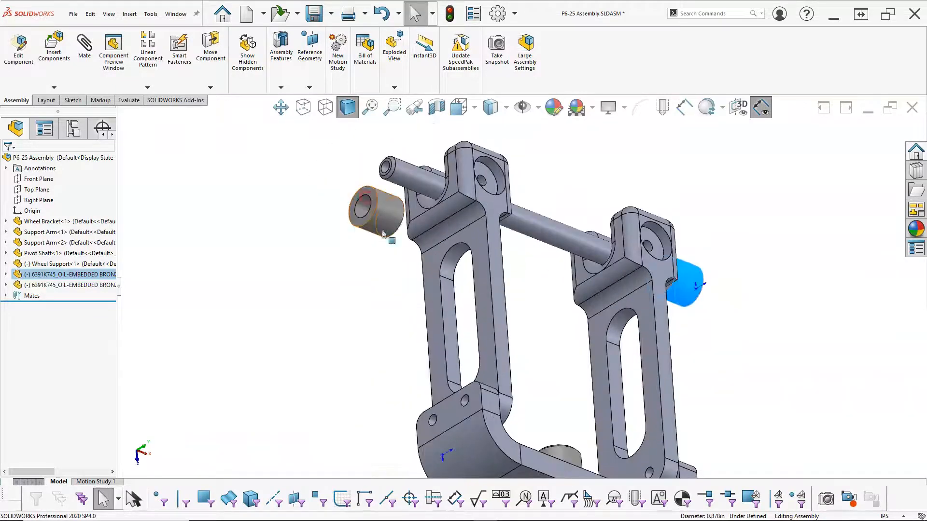
pyautogui.click(406, 174)
pyautogui.scroll(-3, 408, 193)
pyautogui.keyDown('ctrl'); pyautogui.click(412, 191); pyautogui.keyUp('ctrl')
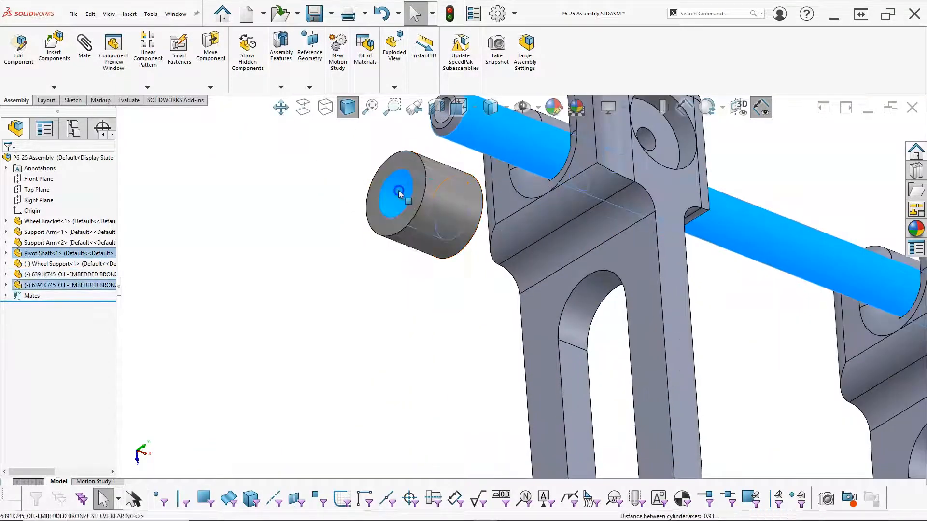
pyautogui.click(460, 182)
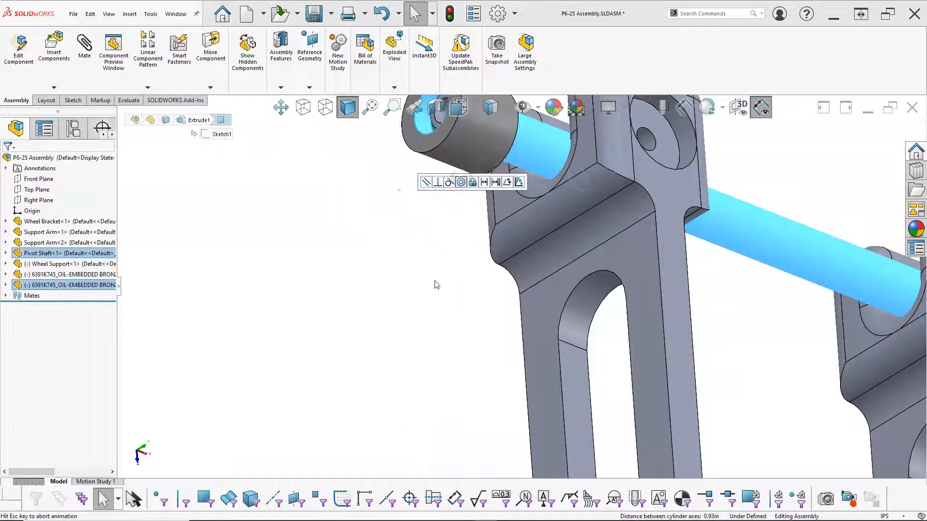
pyautogui.scroll(1, 463, 282)
pyautogui.moveTo(497, 165); pyautogui.dragTo(525, 176)
pyautogui.click(464, 307)
# Step: Insert the Stationary Arm part, rotated 90° about Y, beside the first sleeve bearing
pyautogui.hotkey('ctrl', '7')
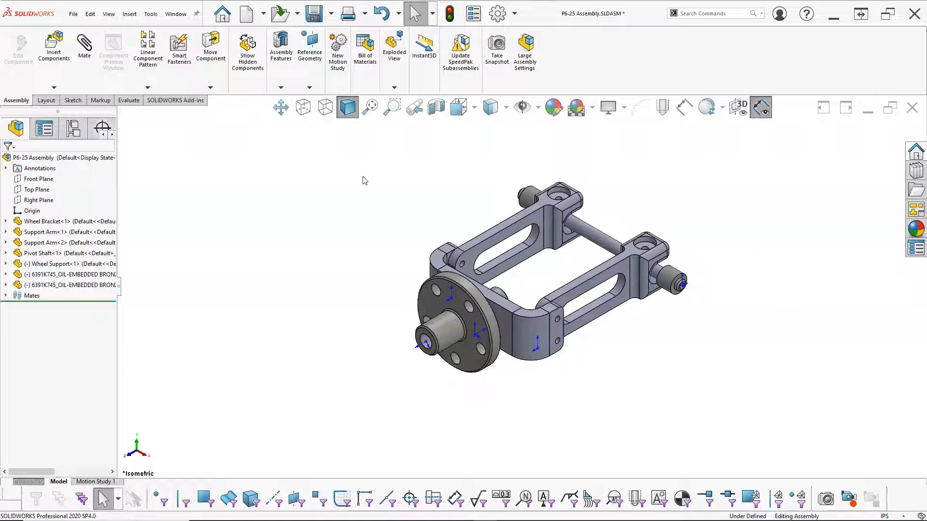
pyautogui.click(54, 46)
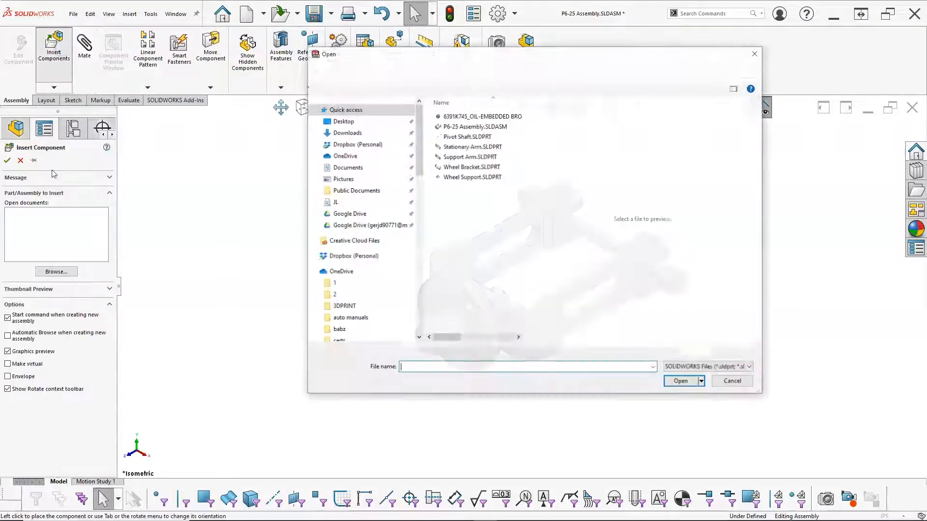
pyautogui.click(472, 148)
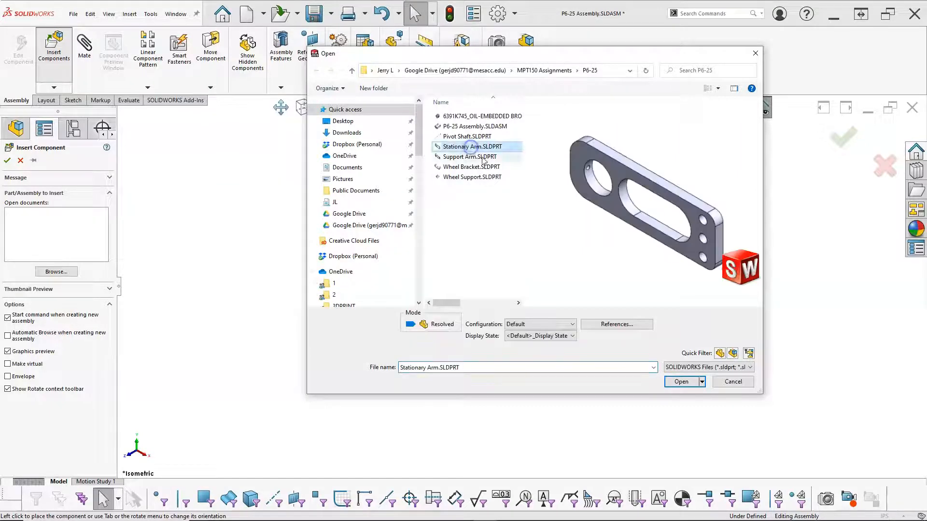
pyautogui.click(680, 382)
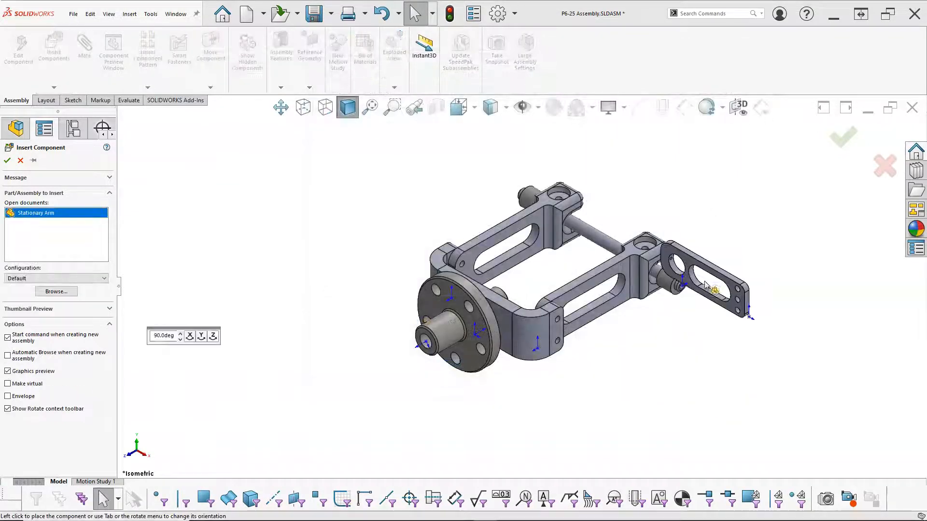
pyautogui.click(201, 336)
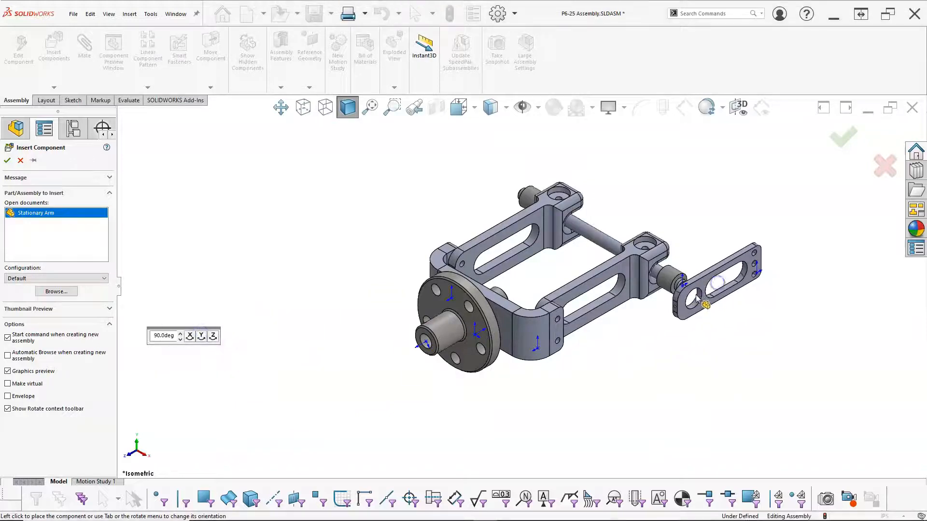
pyautogui.click(706, 292)
# Step: Mate the stationary arm's large hole concentric with the outer surface of the first sleeve bearing
pyautogui.scroll(-3, 695, 297)
pyautogui.click(670, 307)
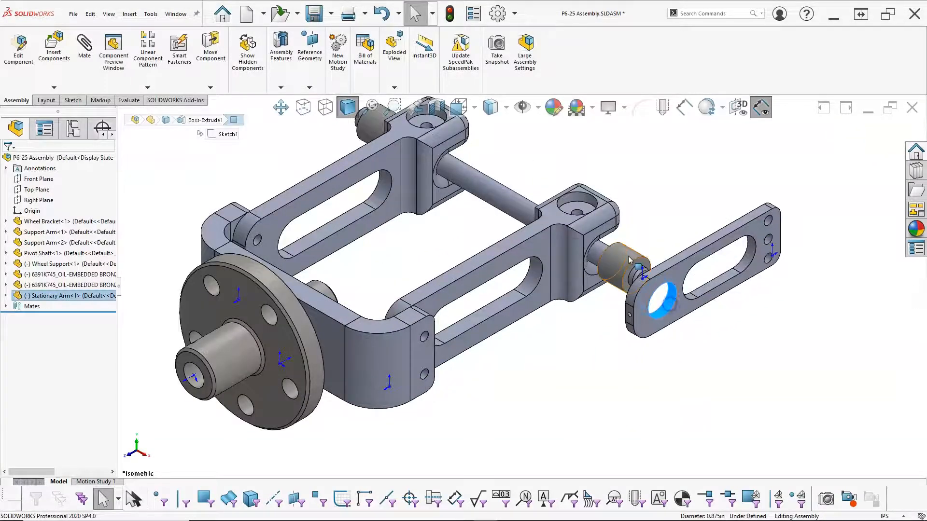
pyautogui.keyDown('ctrl'); pyautogui.click(621, 265); pyautogui.keyUp('ctrl')
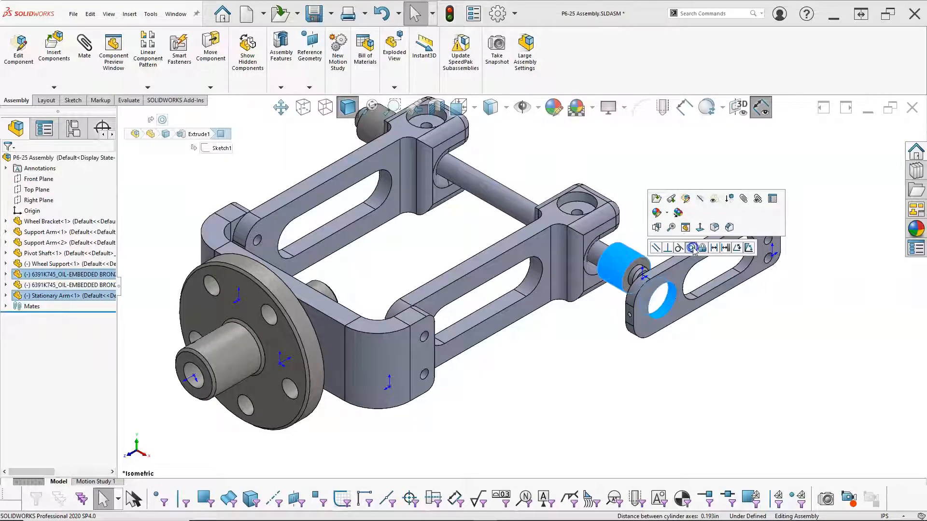
pyautogui.click(692, 247)
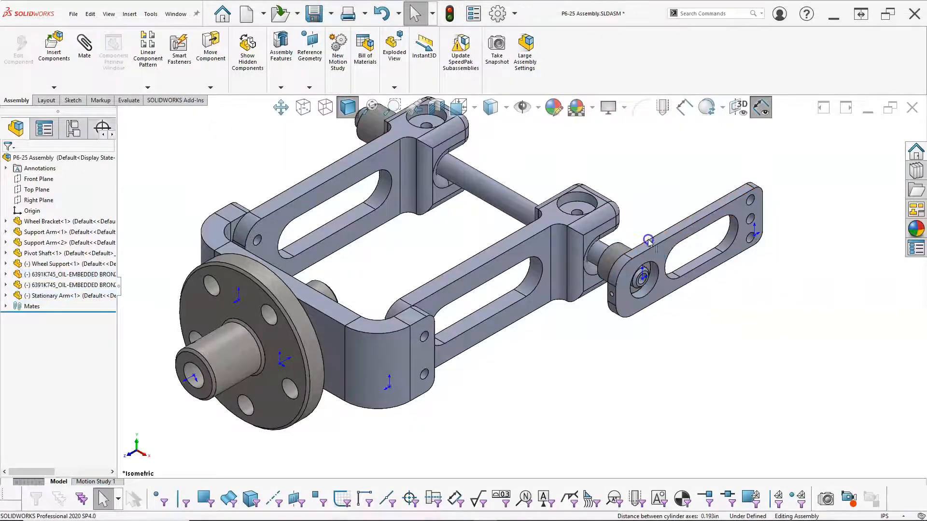
pyautogui.moveTo(644, 235); pyautogui.dragTo(647, 231)
# Step: Add a second instance of the Stationary Arm beside the second sleeve bearing
pyautogui.scroll(4, 589, 213)
pyautogui.moveTo(590, 210); pyautogui.dragTo(625, 258, button='middle')
pyautogui.click(502, 192)
pyautogui.moveTo(507, 174); pyautogui.dragTo(538, 265, button='middle')
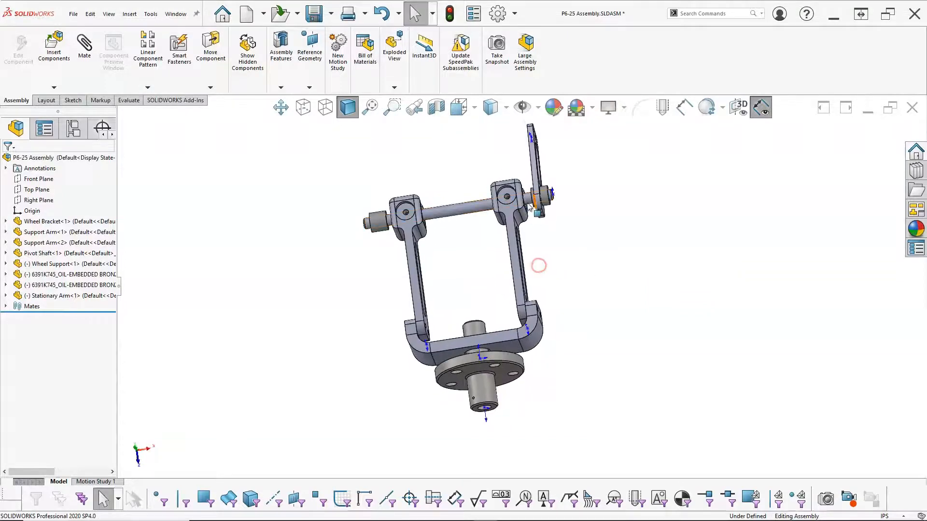
pyautogui.moveTo(473, 251); pyautogui.dragTo(532, 238, button='middle')
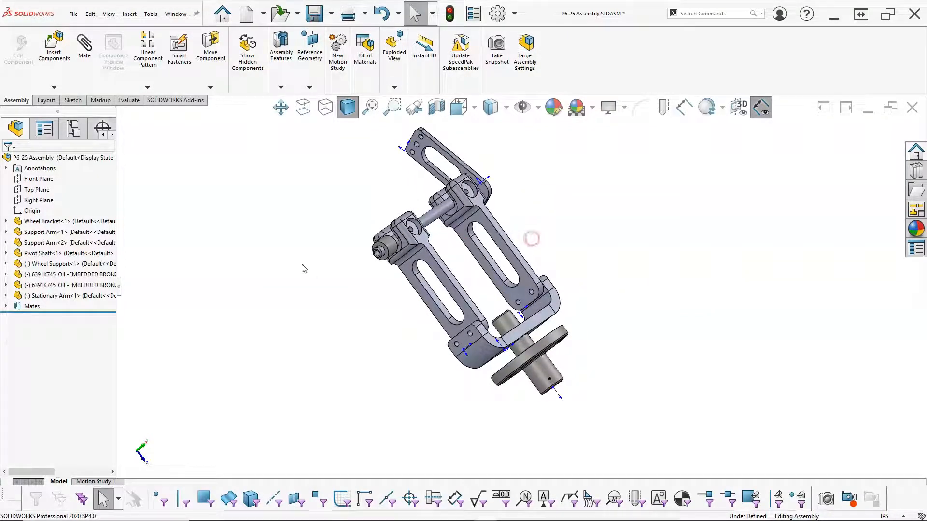
pyautogui.moveTo(77, 296); pyautogui.dragTo(350, 260)
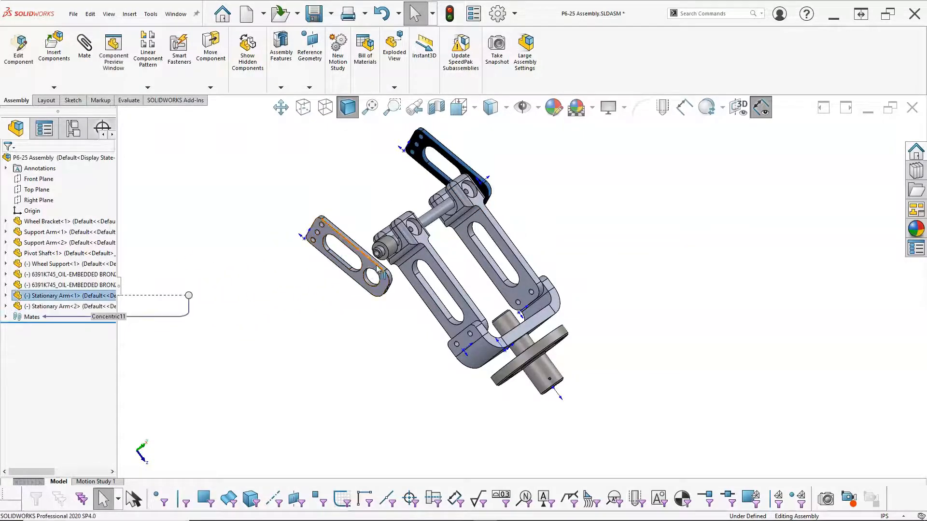
# Step: Mate the second stationary arm's large hole concentric with the outer surface of the second sleeve bearing
pyautogui.scroll(-8, 350, 260)
pyautogui.click(515, 215)
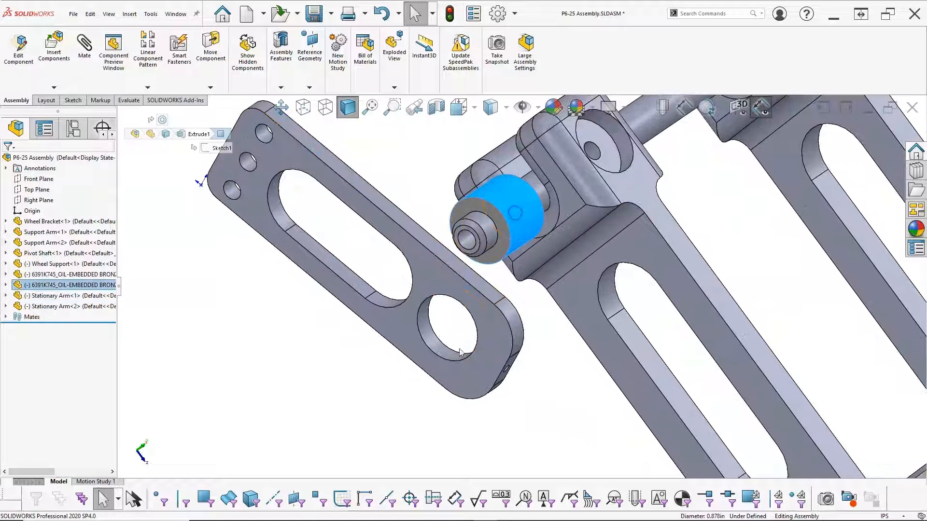
pyautogui.keyDown('ctrl'); pyautogui.click(431, 340); pyautogui.keyUp('ctrl')
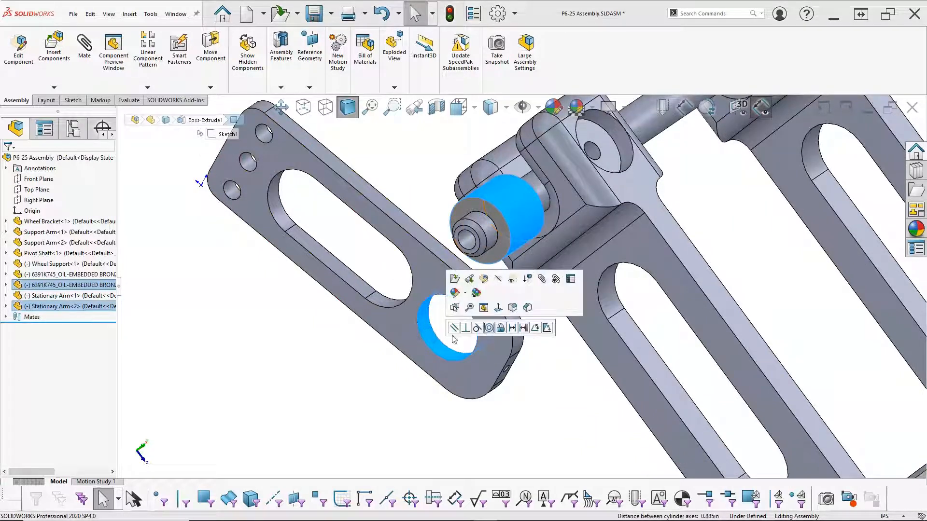
pyautogui.click(489, 329)
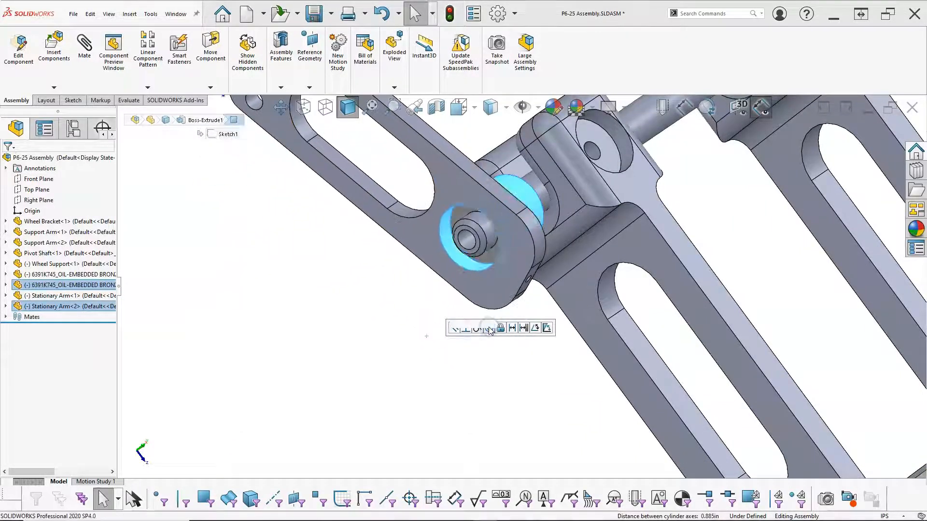
pyautogui.click(492, 333)
pyautogui.scroll(3, 529, 371)
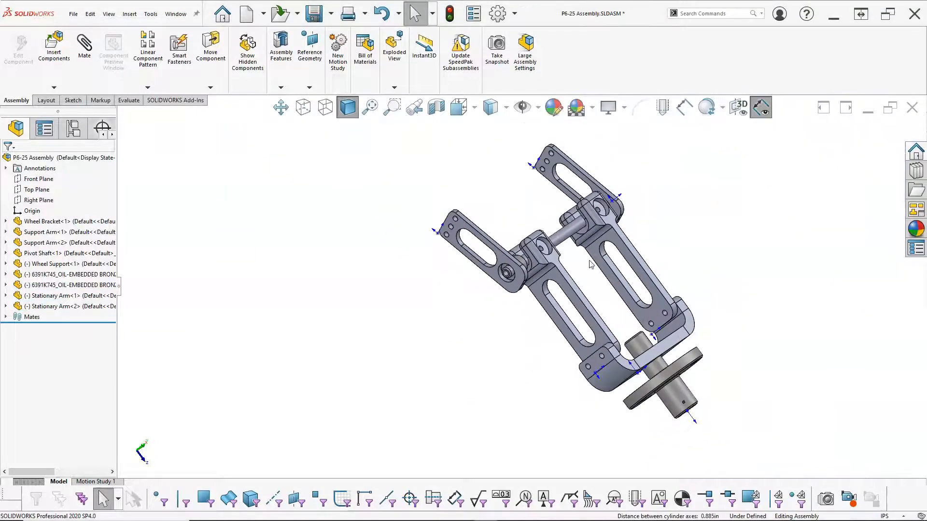
# Step: Mate the long narrow side faces of the two stationary arms parallel to each other
pyautogui.scroll(-3, 582, 194)
pyautogui.click(587, 155)
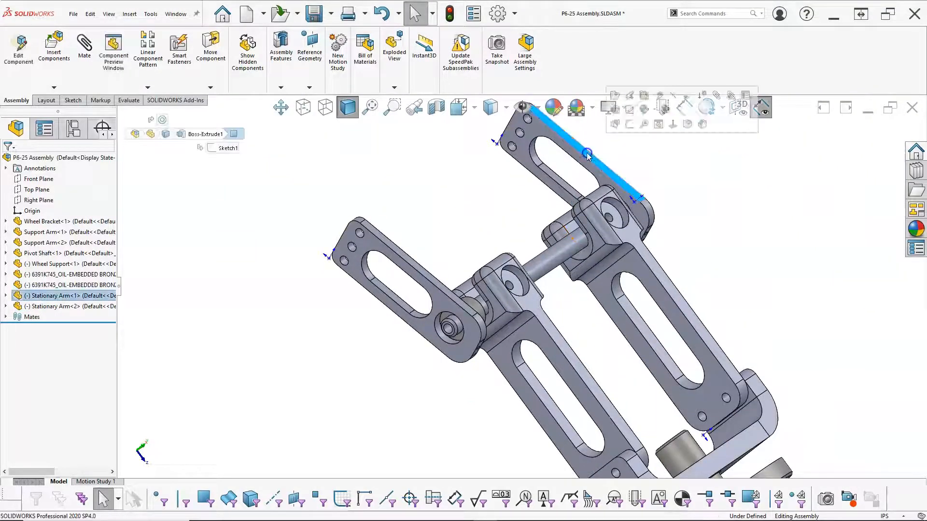
pyautogui.keyDown('ctrl'); pyautogui.click(407, 259); pyautogui.keyUp('ctrl')
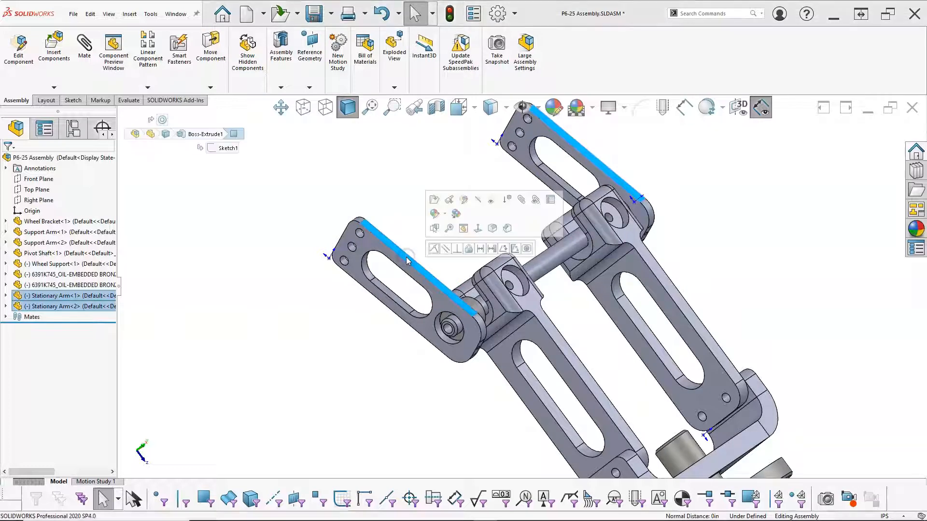
pyautogui.click(445, 248)
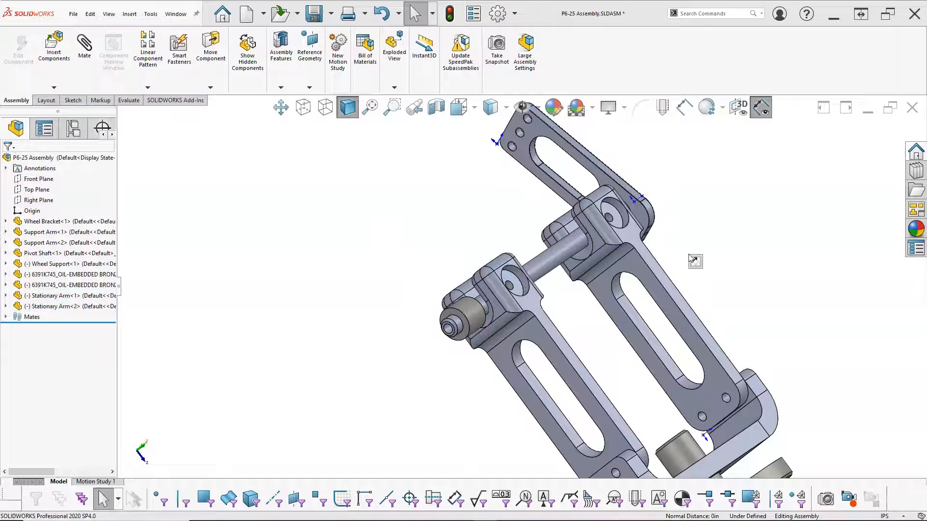
# Step: Swing the two linked stationary arms about the pivot shaft until they extend nearly horizontally away from the support arms
pyautogui.click(504, 147)
pyautogui.moveTo(544, 199); pyautogui.dragTo(414, 254)
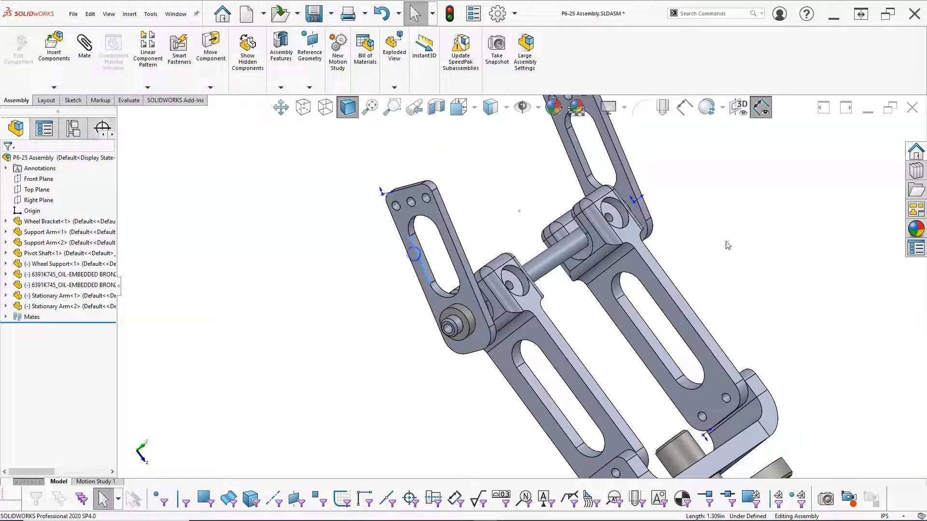
pyautogui.hotkey('ctrl', '7')
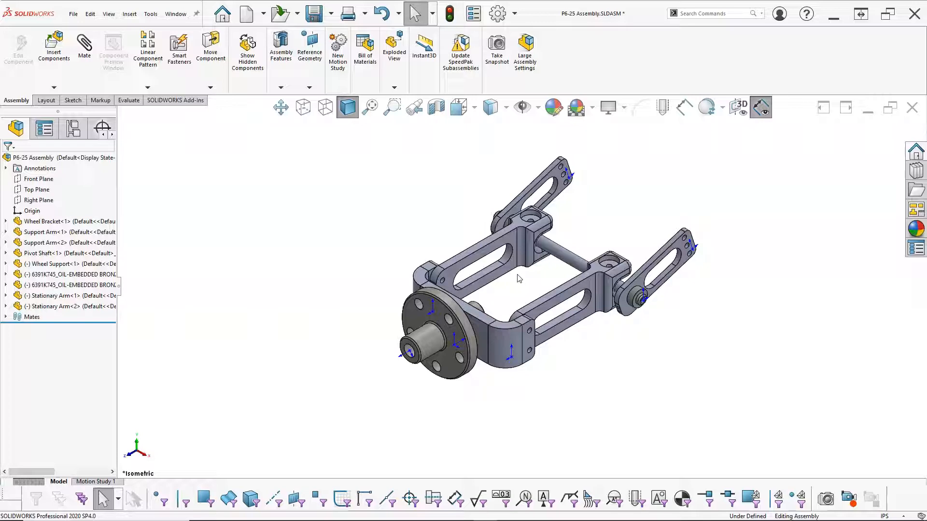
pyautogui.click(687, 249)
pyautogui.moveTo(687, 250); pyautogui.dragTo(691, 289)
pyautogui.moveTo(560, 211); pyautogui.dragTo(560, 215)
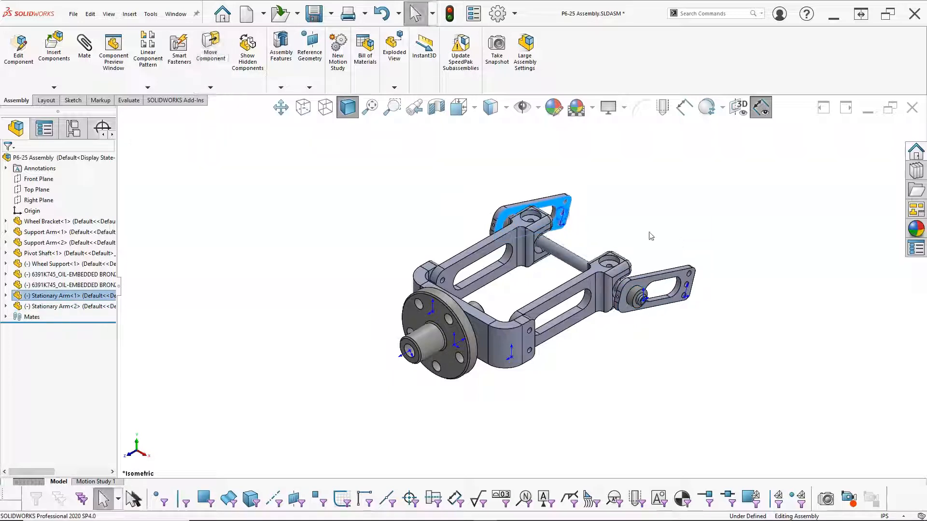
pyautogui.click(654, 230)
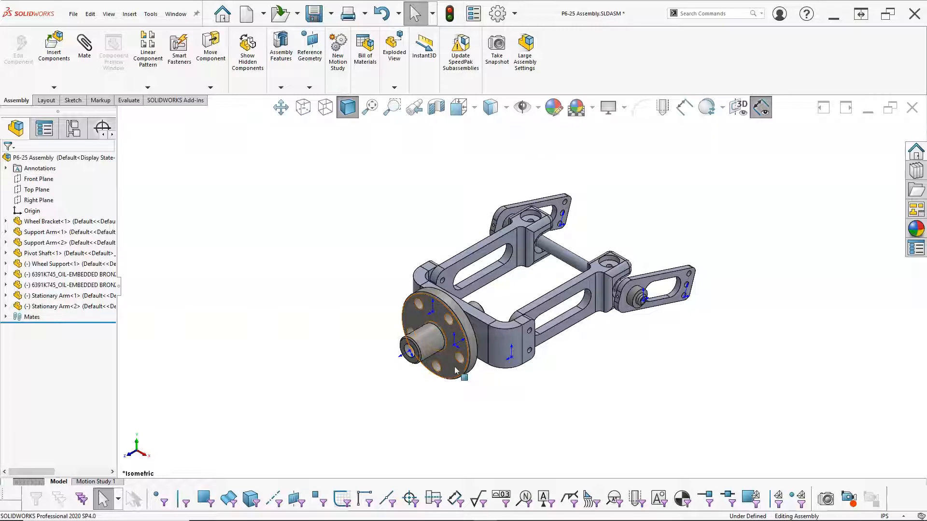
# Step: Turn off the display of origins in the assembly
pyautogui.click(538, 107)
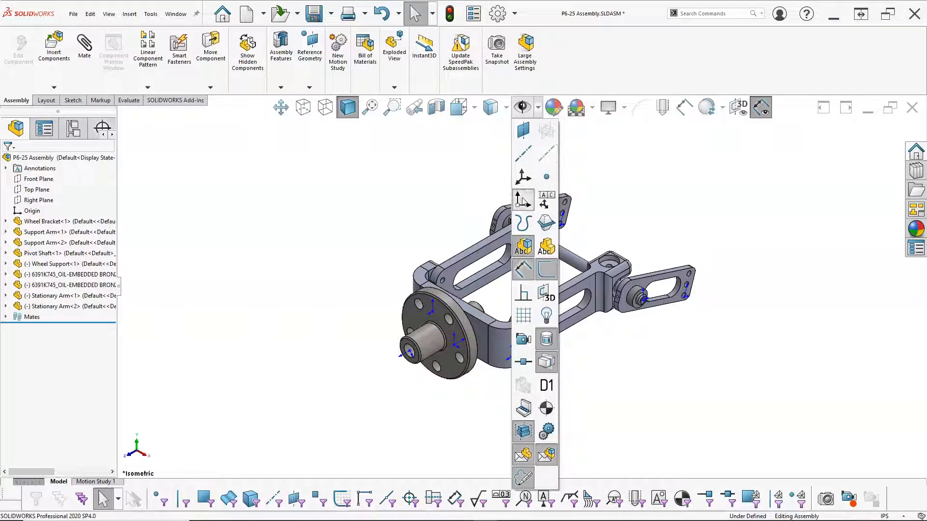
pyautogui.click(524, 199)
pyautogui.click(689, 211)
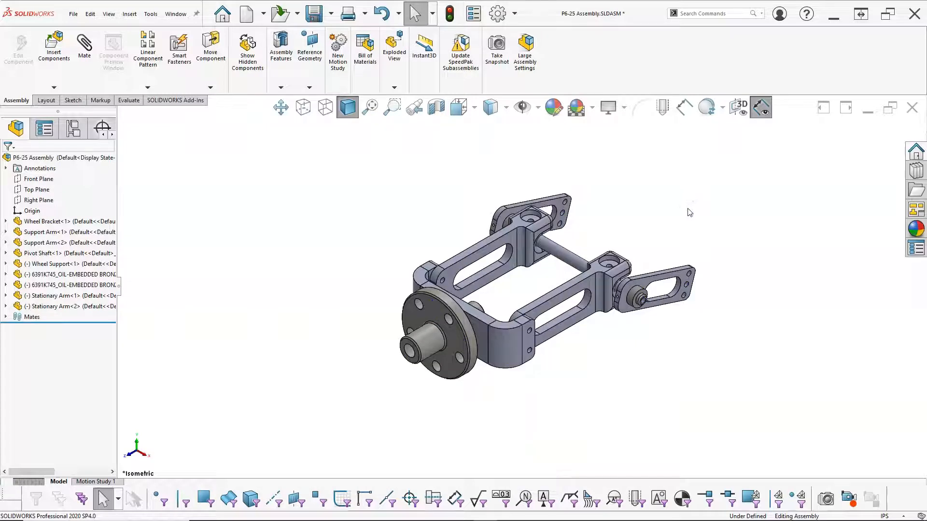
pyautogui.scroll(-3, 620, 254)
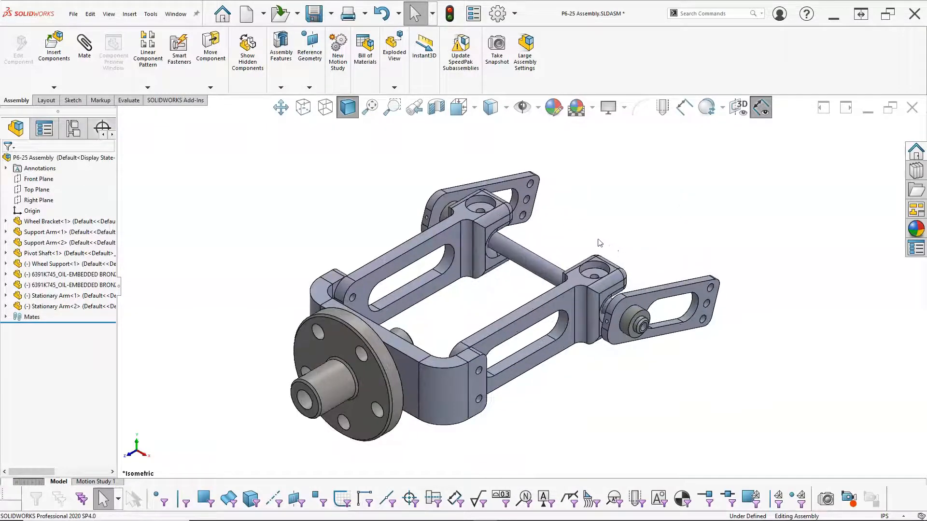
pyautogui.click(537, 107)
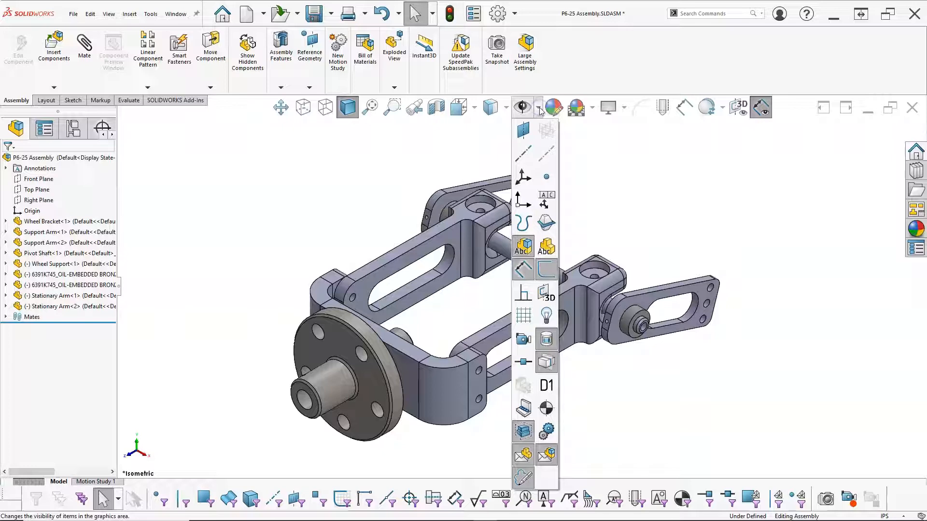
pyautogui.click(698, 217)
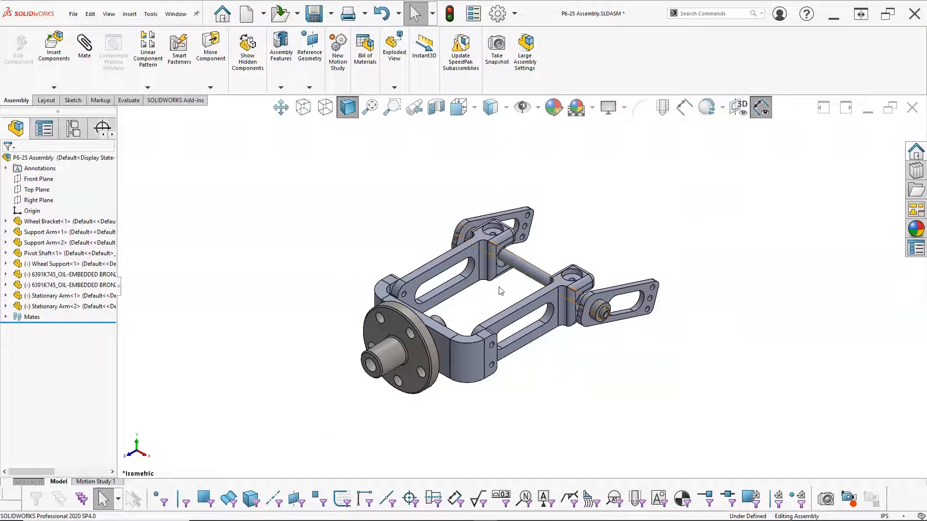
# Step: Save the assembly, rebuilding the document before saving
pyautogui.scroll(2, 498, 289)
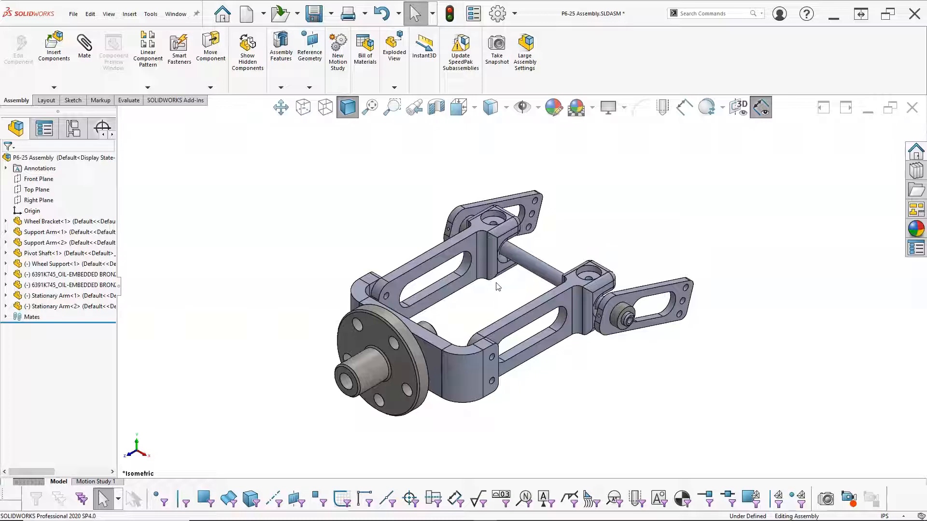
pyautogui.hotkey('ctrl', 's')
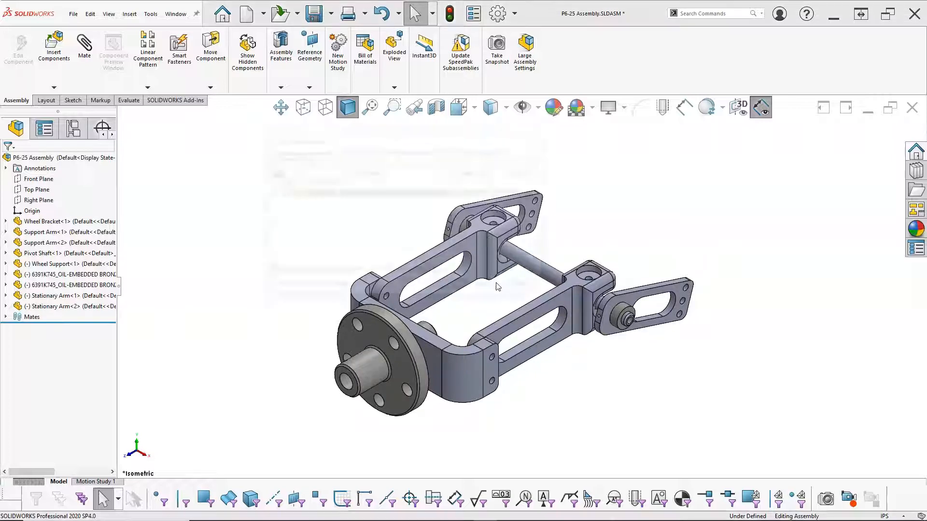
pyautogui.click(397, 280)
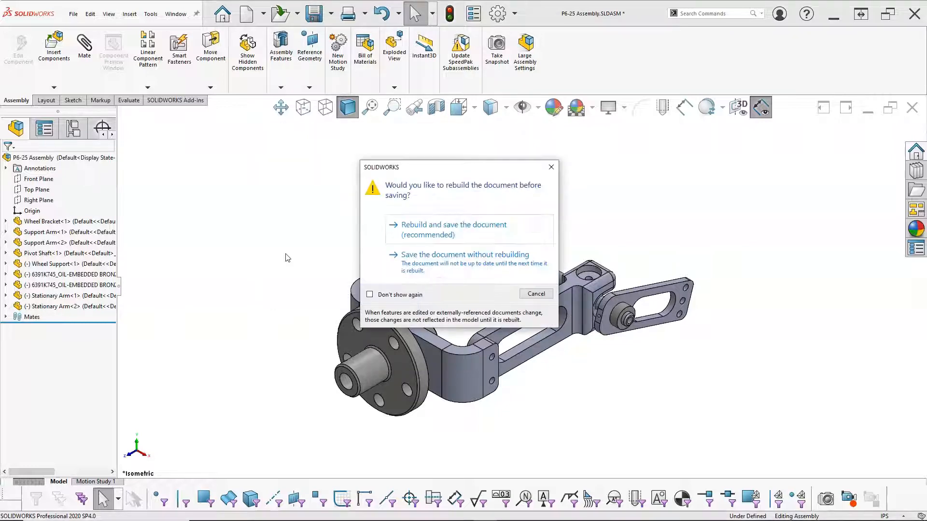
pyautogui.click(415, 232)
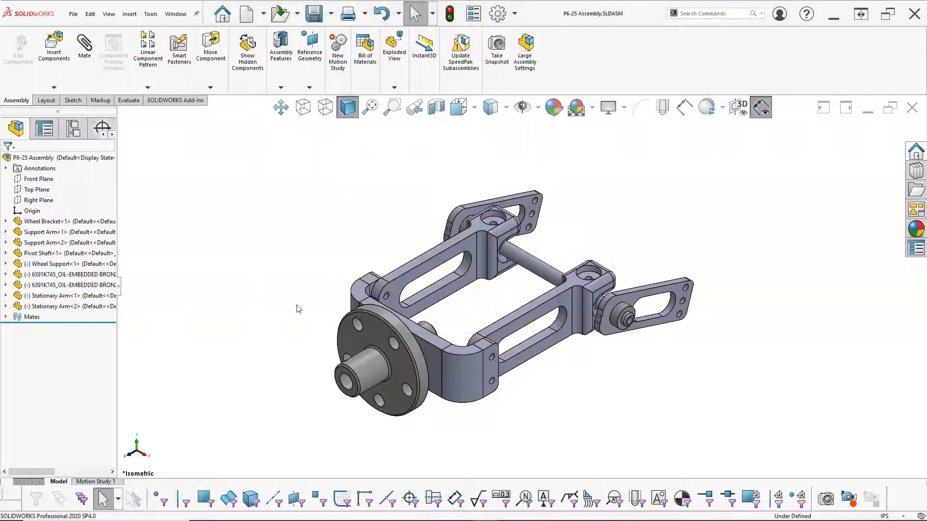